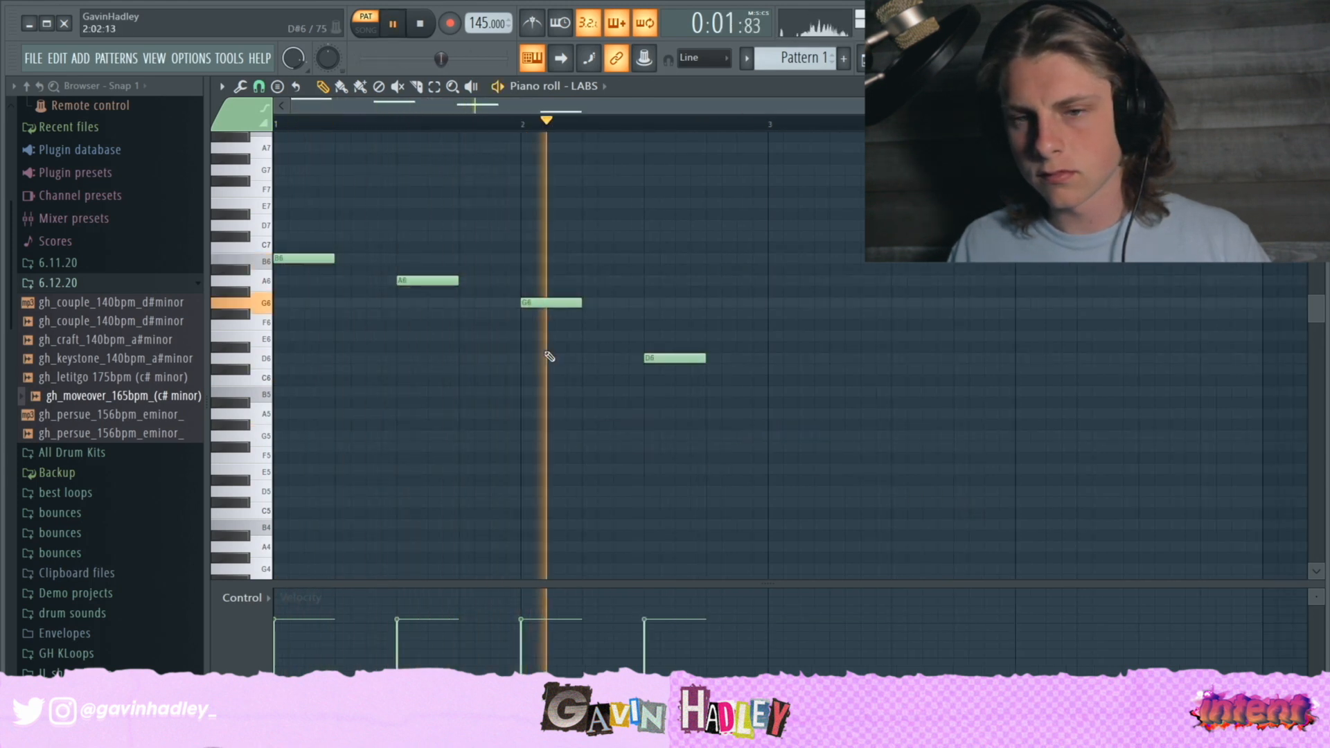
# - Move the A5 note to bar 2 and space the one-bar bass notes B5, A5, G5 and D5 one bar apart
pyautogui.scroll(2, 557, 374)
pyautogui.moveTo(475, 483); pyautogui.dragTo(552, 480)
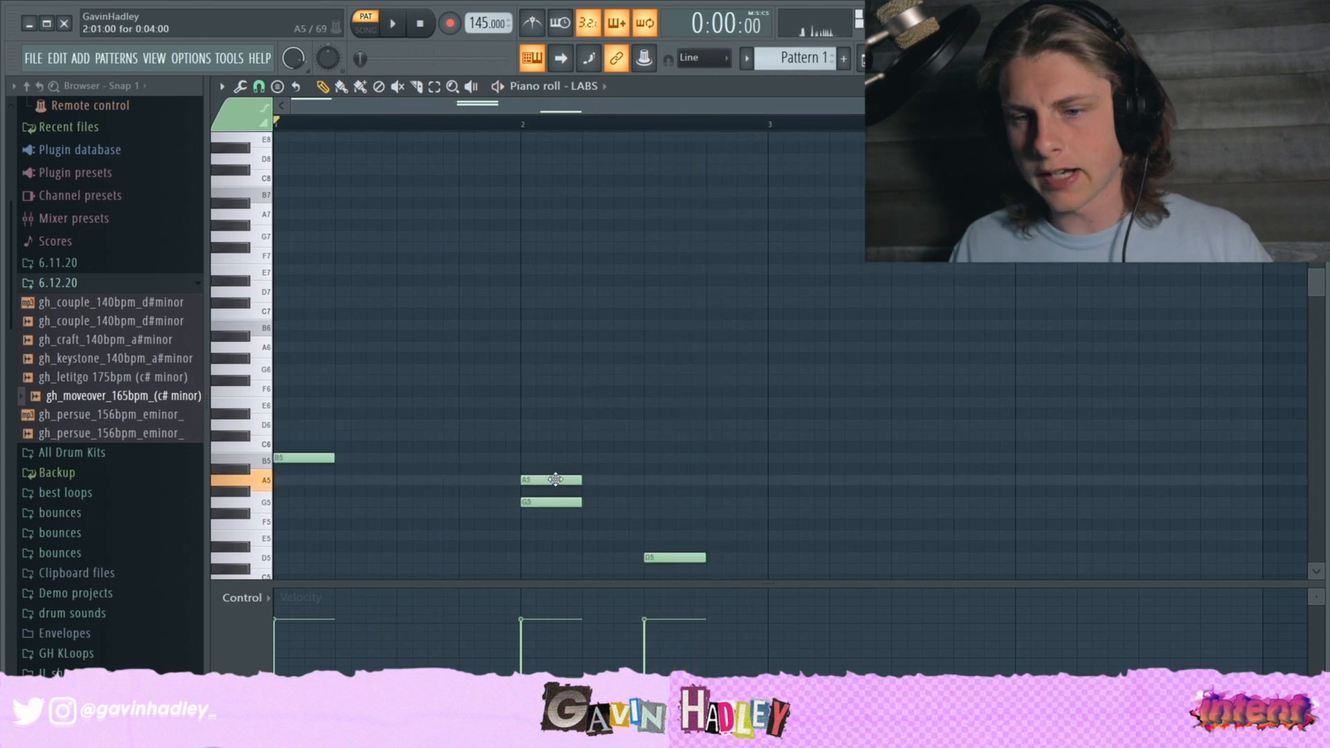
pyautogui.scroll(-2, 553, 485)
pyautogui.scroll(-1, 553, 484)
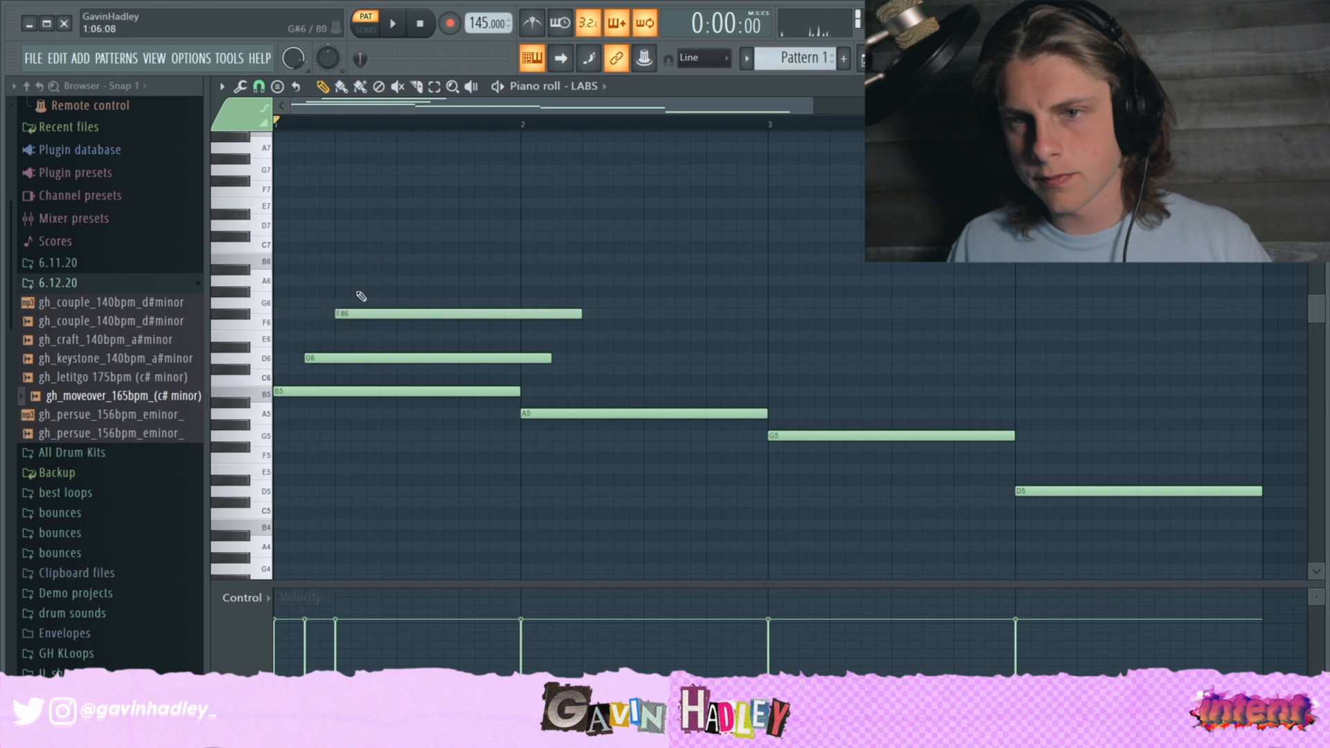
# - Layer staggered chord notes such as D6, F#6, E6 and C#6 above the four one-bar bass notes
pyautogui.press('space')
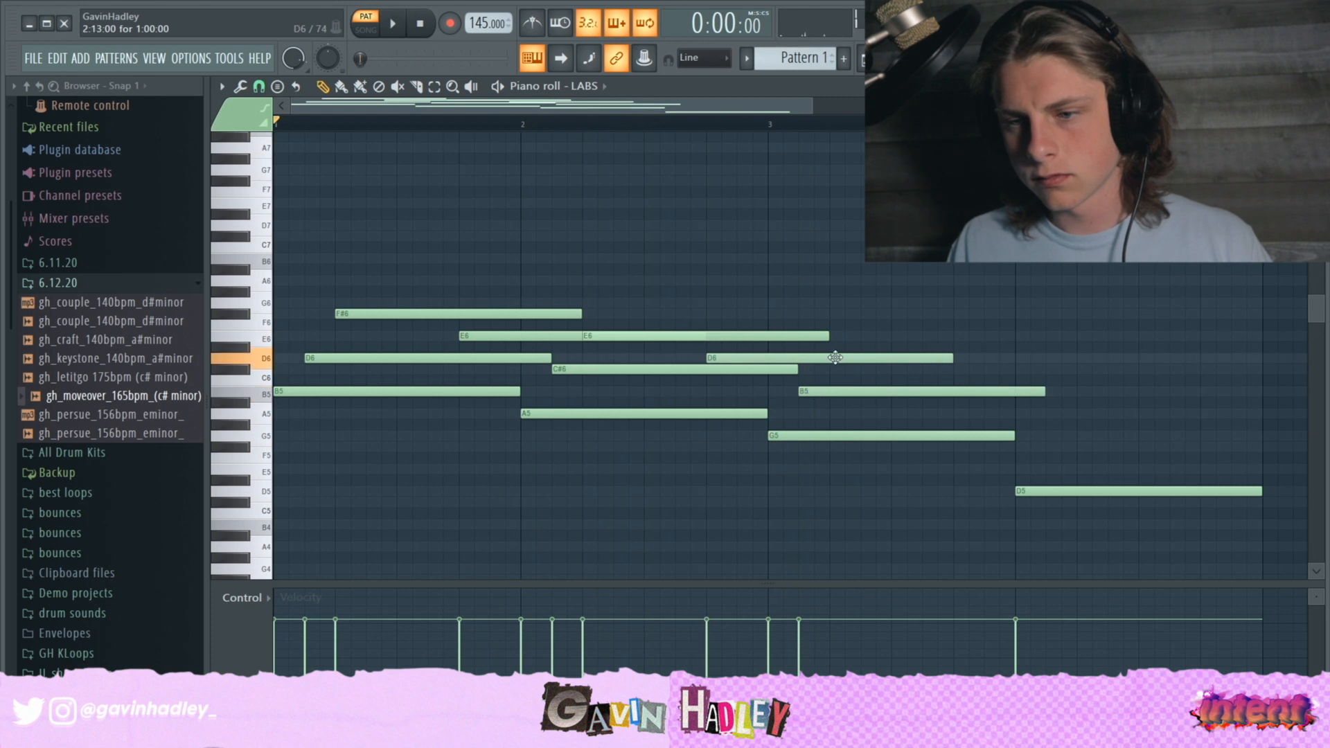
pyautogui.click(947, 367)
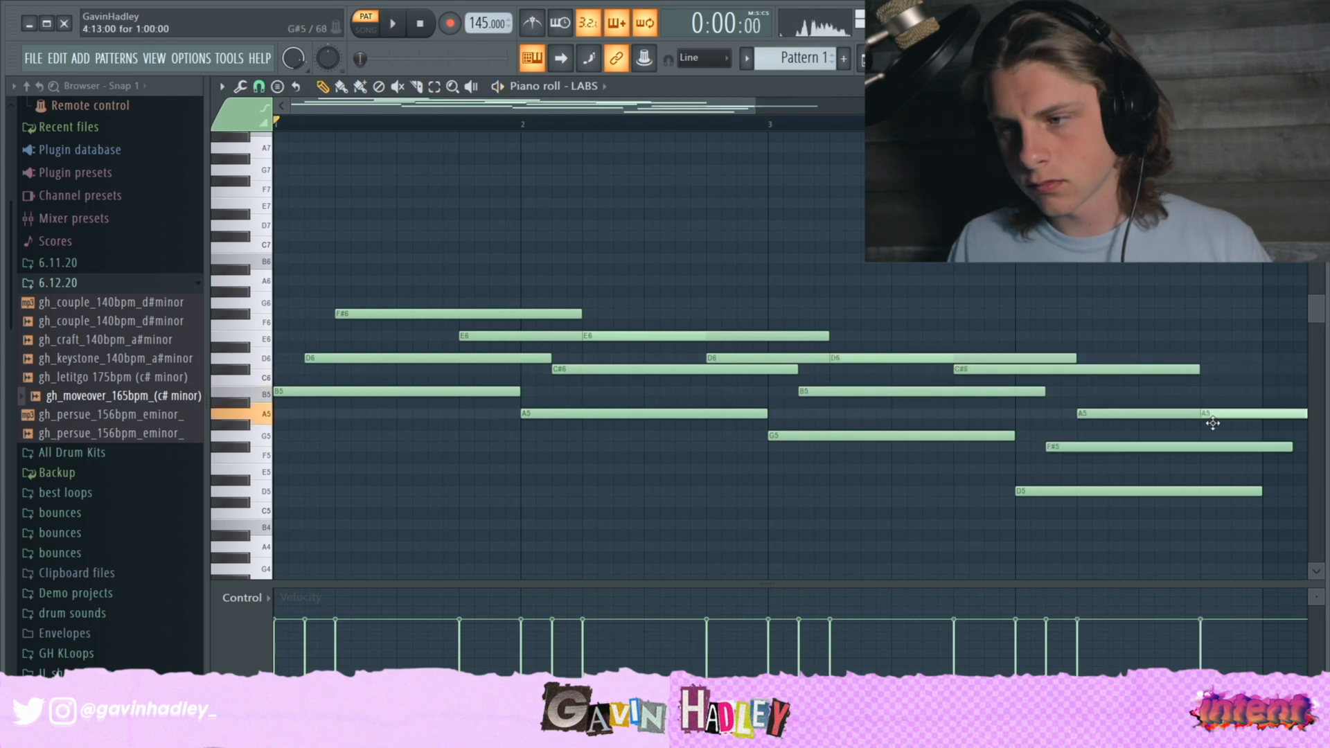
pyautogui.press('space')
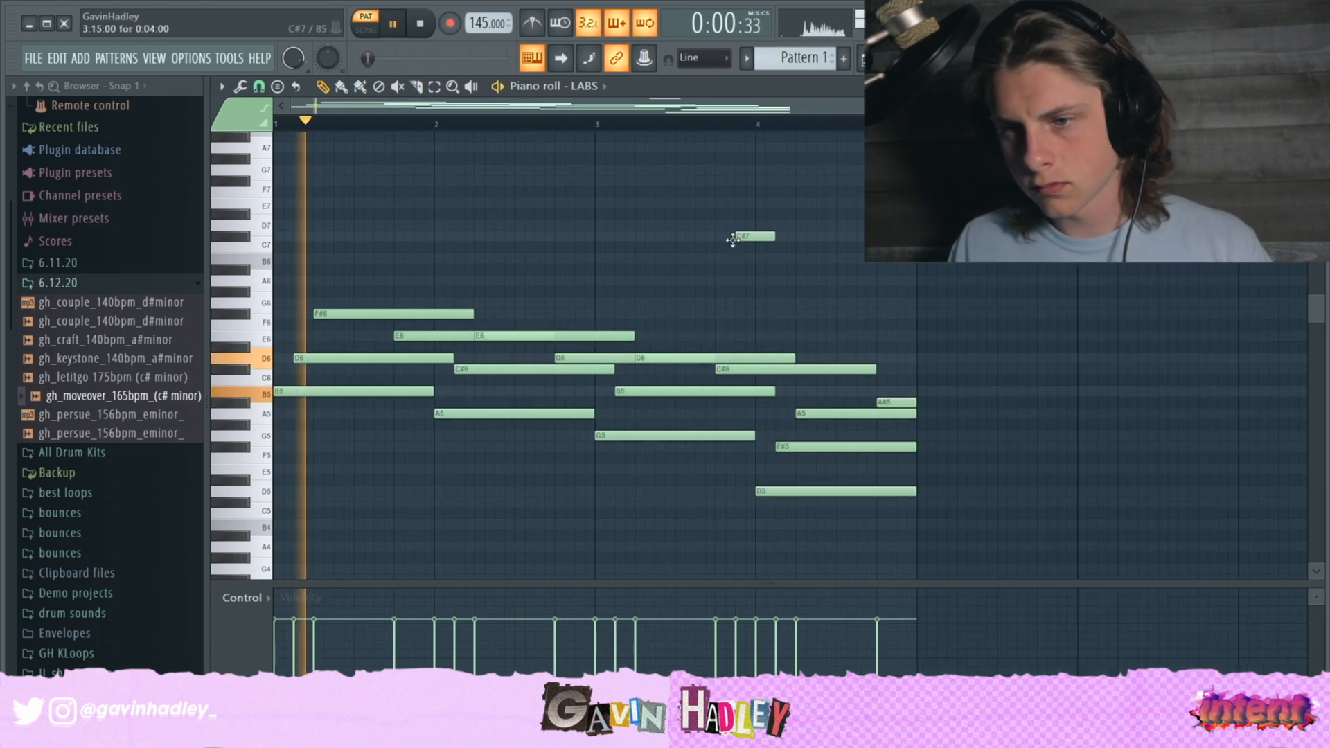
pyautogui.rightClick(751, 236)
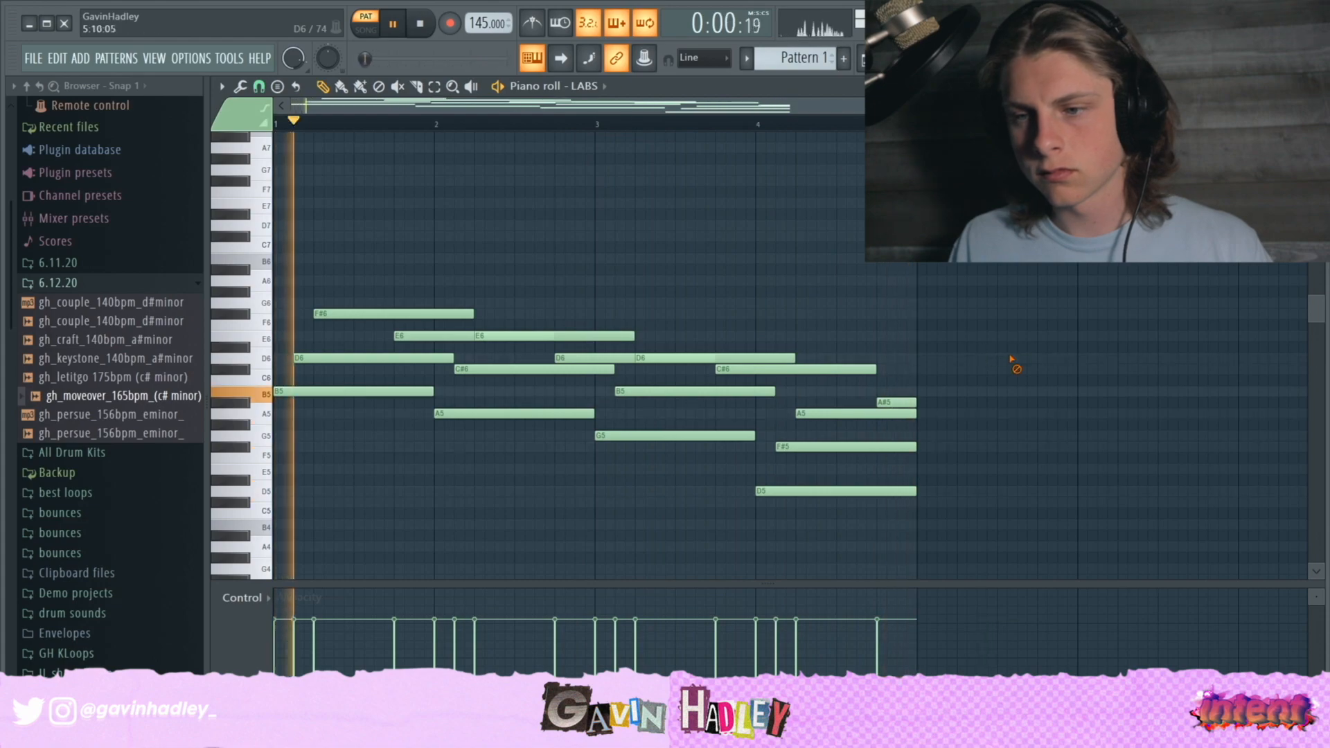
pyautogui.click(797, 269)
pyautogui.rightClick(797, 268)
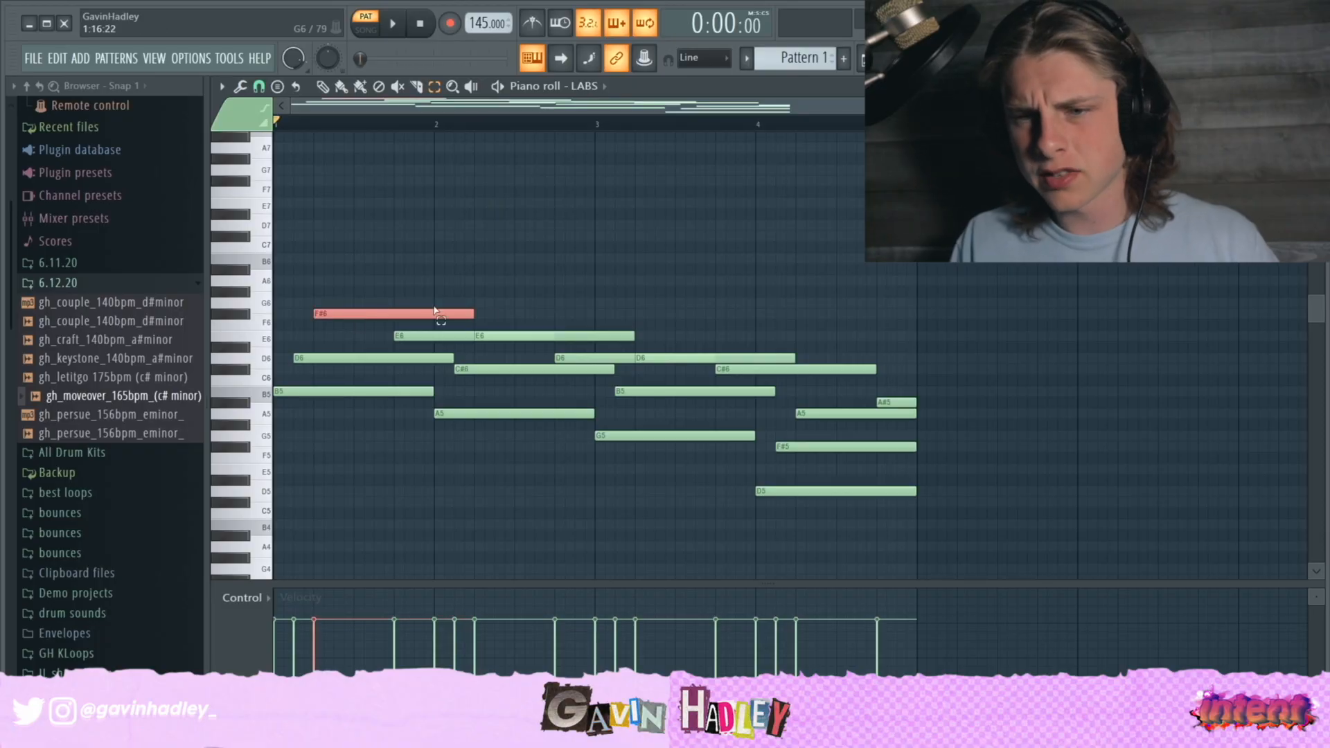
# - Duplicate the four-bar progression into bars 5 to 8, lower all notes one octave and play it back
pyautogui.click(611, 320)
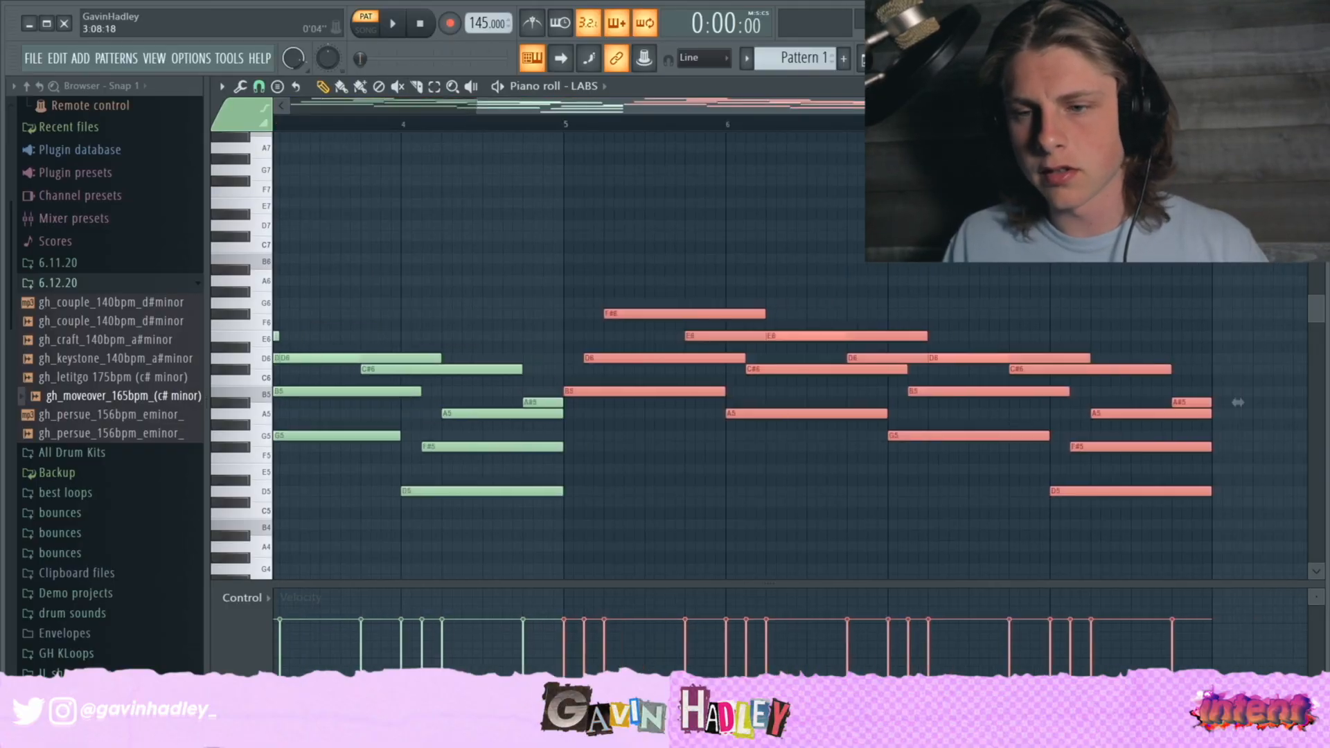
pyautogui.press('space')
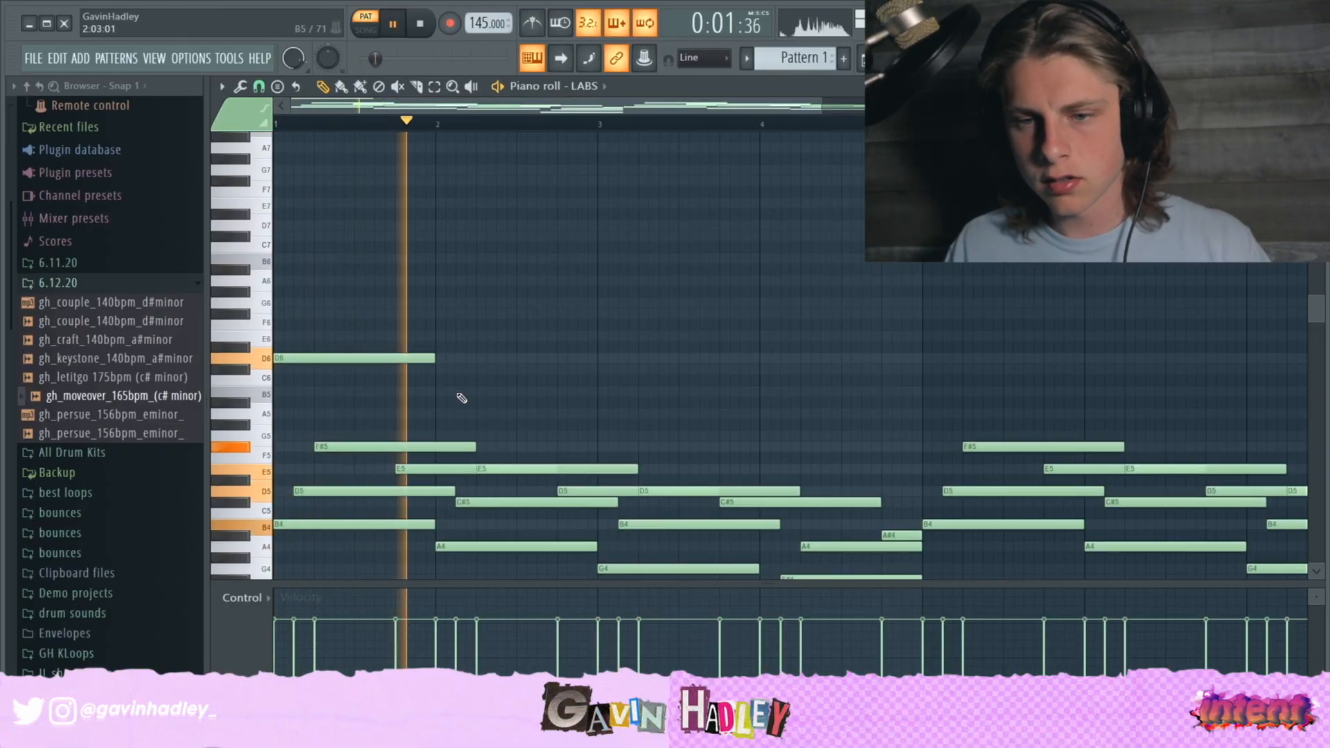
# - Add a high melody note above the second chord, starting in bar 2
pyautogui.scroll(-1, 462, 396)
pyautogui.click(487, 325)
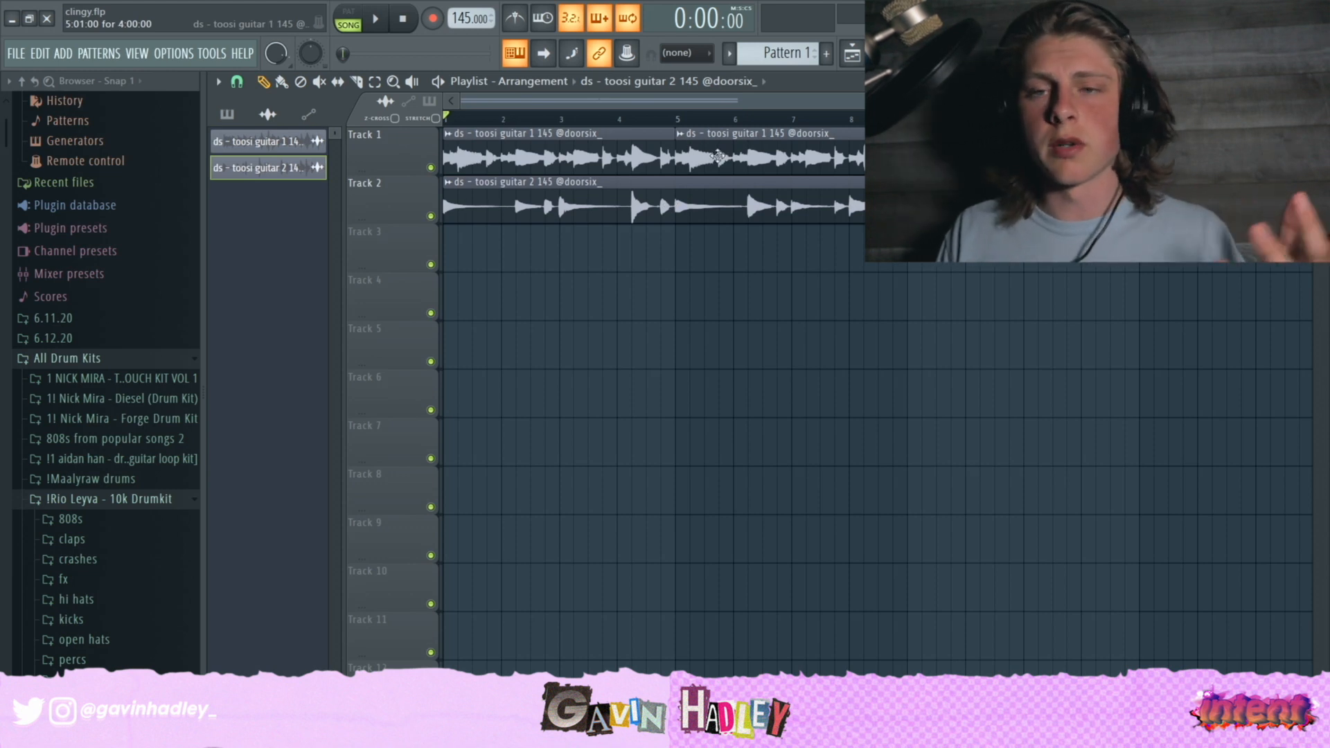
# - Cut the low end of toosi guitar 1 by lowering Parametric EQ 2 band 1 to about -18 dB near 100 Hz
pyautogui.press('space')
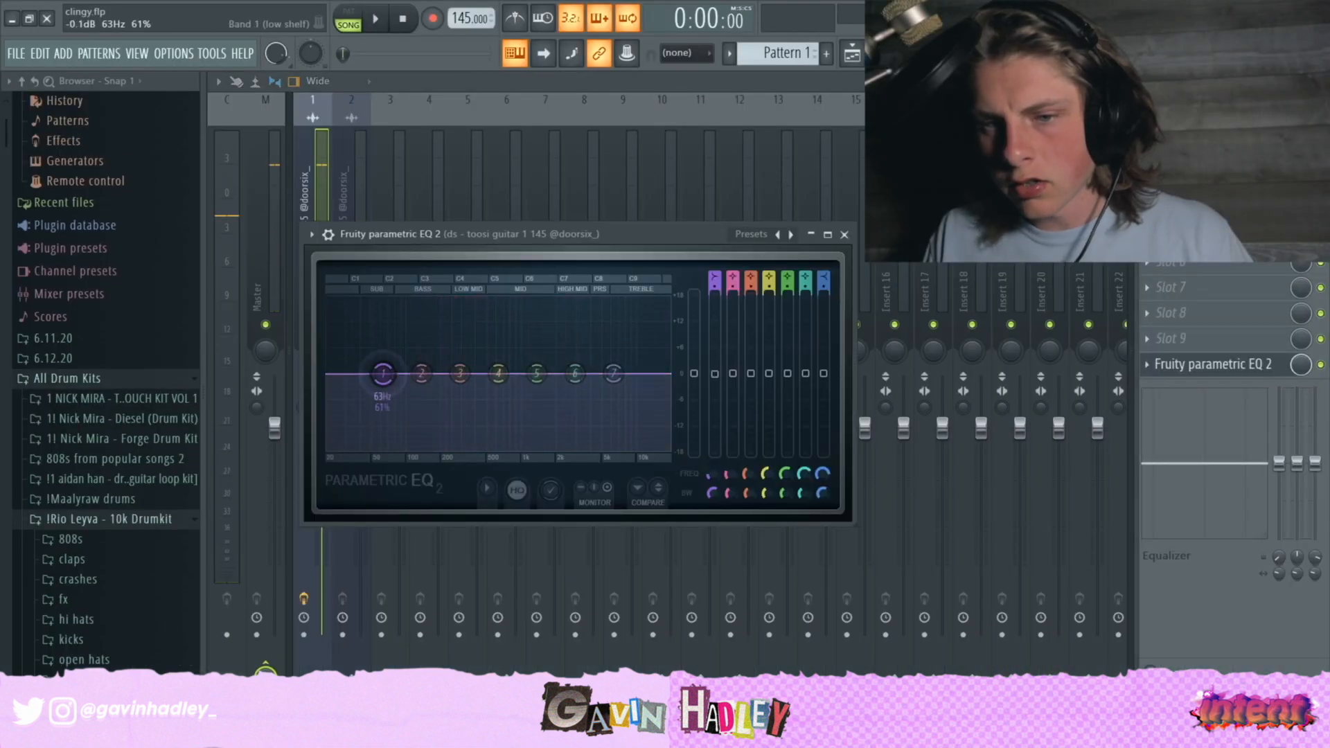
pyautogui.moveTo(383, 374); pyautogui.dragTo(409, 453)
pyautogui.moveTo(350, 511); pyautogui.dragTo(315, 509)
pyautogui.moveTo(747, 357); pyautogui.dragTo(701, 353)
# - Roll off the low end of toosi guitar 2 with band 1 of Fruity parametric EQ 2 during playback
pyautogui.press('space')
pyautogui.click(1190, 360)
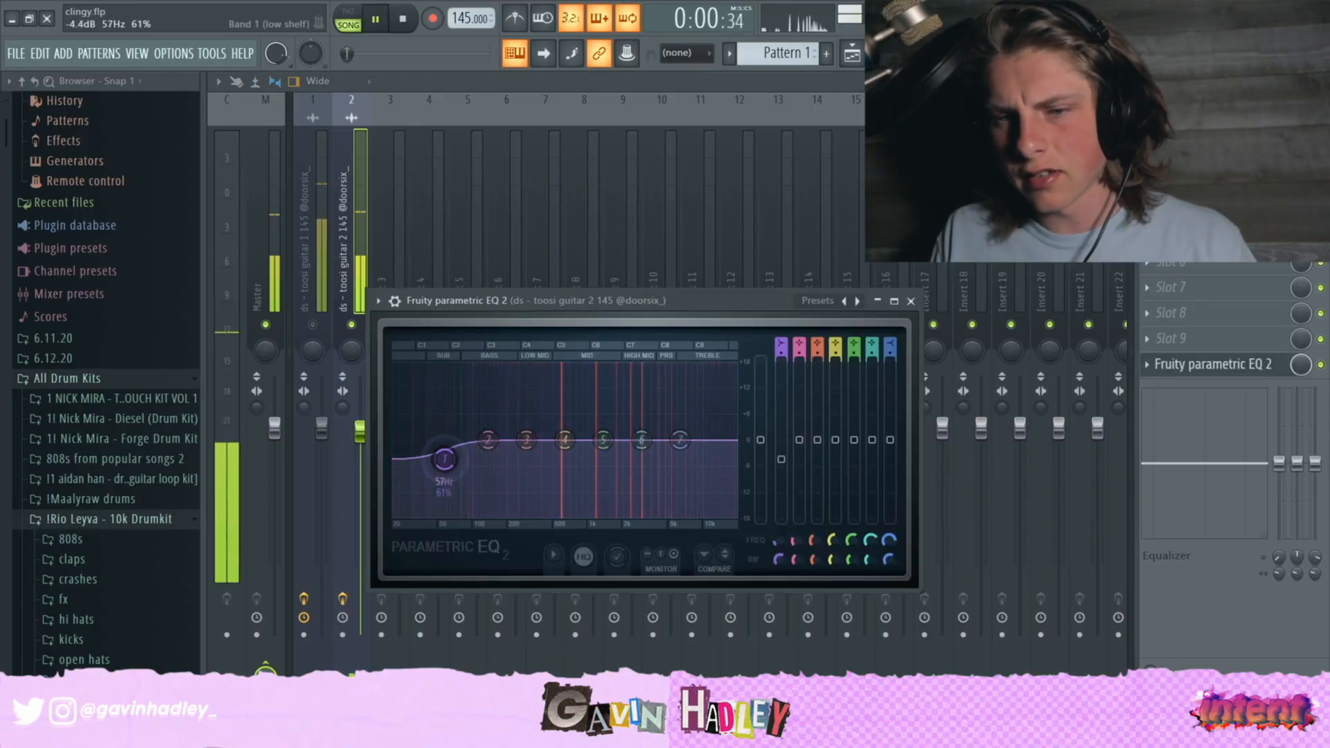
pyautogui.press('space')
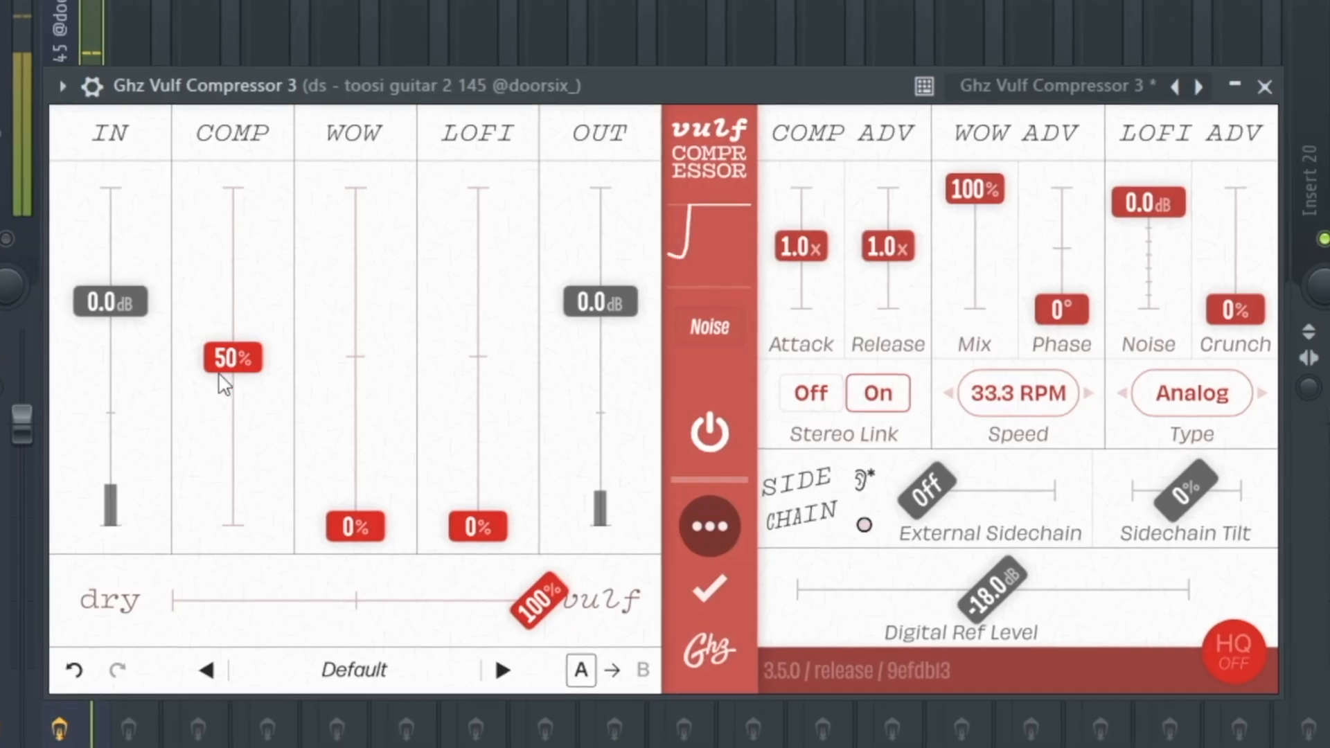
# - Lower the COMP amount in Vulf Compressor and the reverb mix in ValhallaVintageVerb on toosi guitar 2
pyautogui.moveTo(220, 380); pyautogui.dragTo(206, 433)
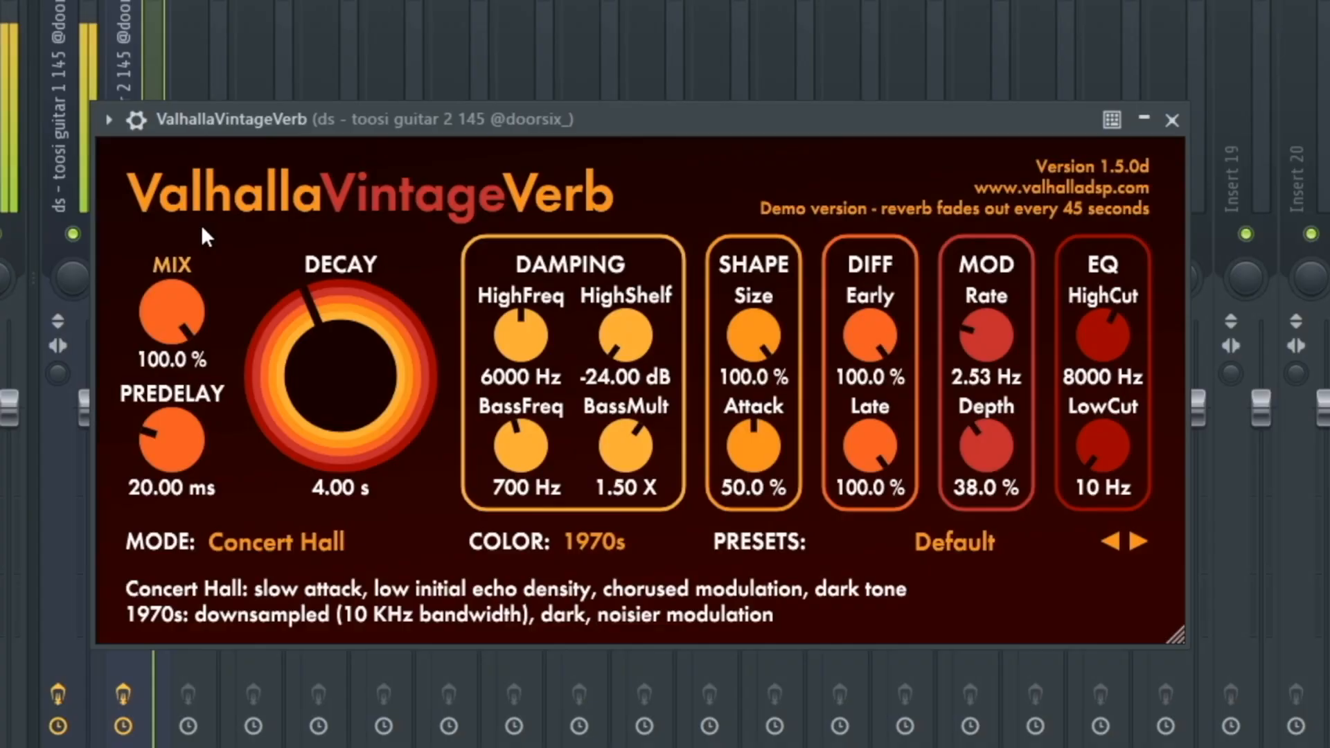
pyautogui.moveTo(194, 319)
pyautogui.moveTo(190, 307); pyautogui.dragTo(190, 398)
pyautogui.moveTo(158, 313)
pyautogui.mouseDown()
pyautogui.moveTo(159, 330)
pyautogui.moveTo(147, 315)
pyautogui.mouseUp()
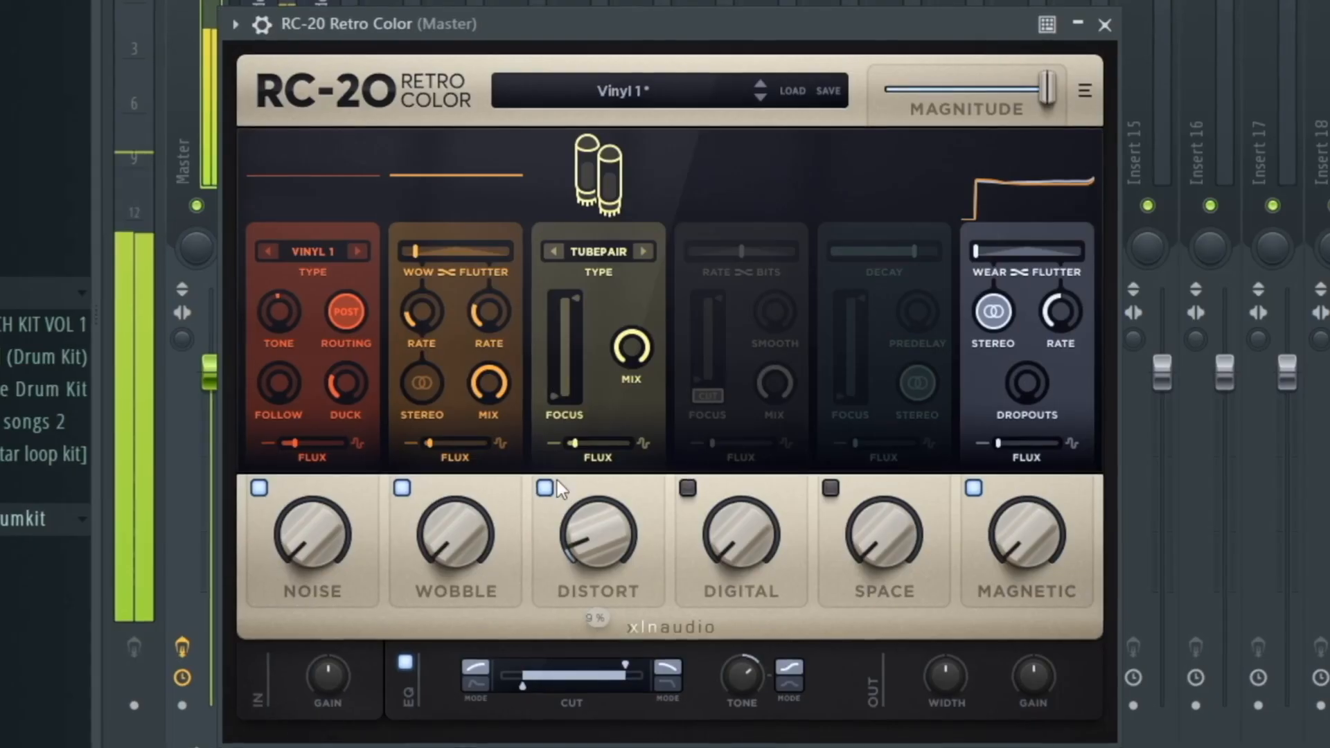
# - Fine-tune the Distort and Space amounts and widen the output above 100 % in RC-20 Retro Color on the master
pyautogui.moveTo(579, 560); pyautogui.dragTo(585, 565)
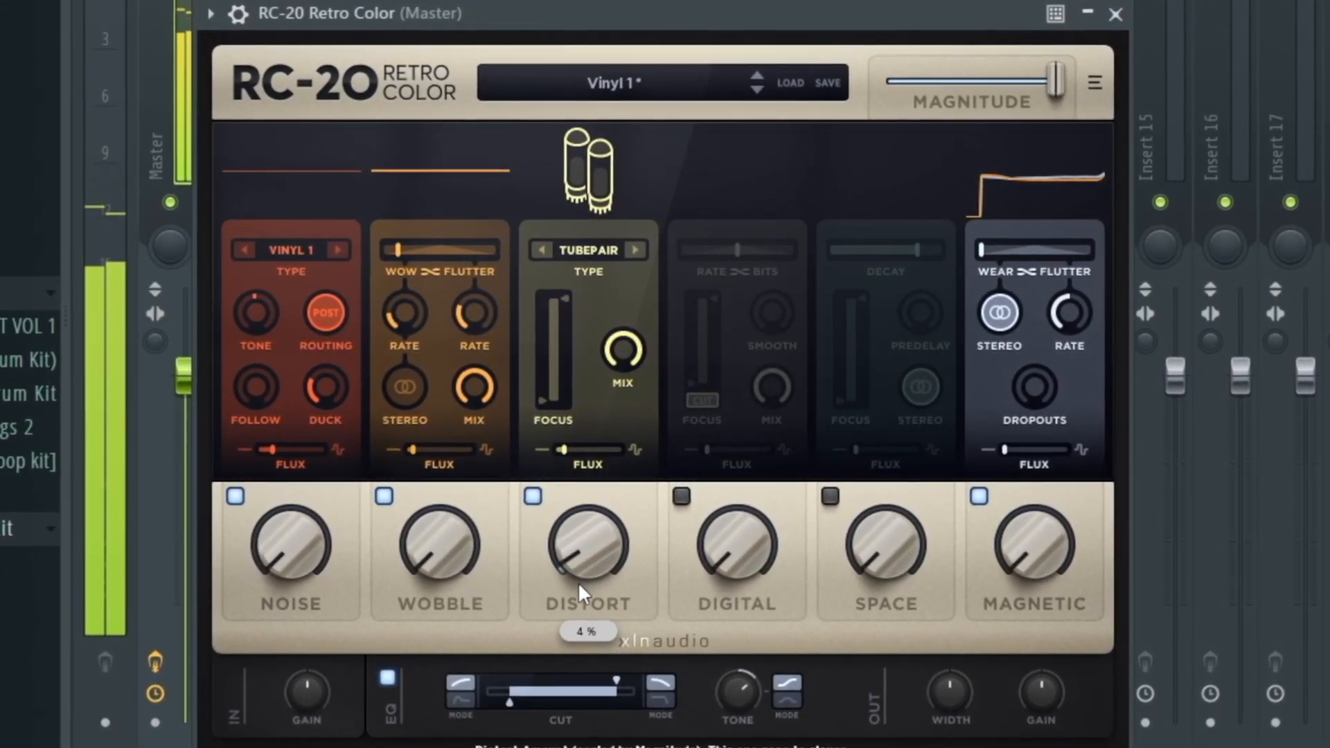
pyautogui.moveTo(861, 564); pyautogui.dragTo(900, 518)
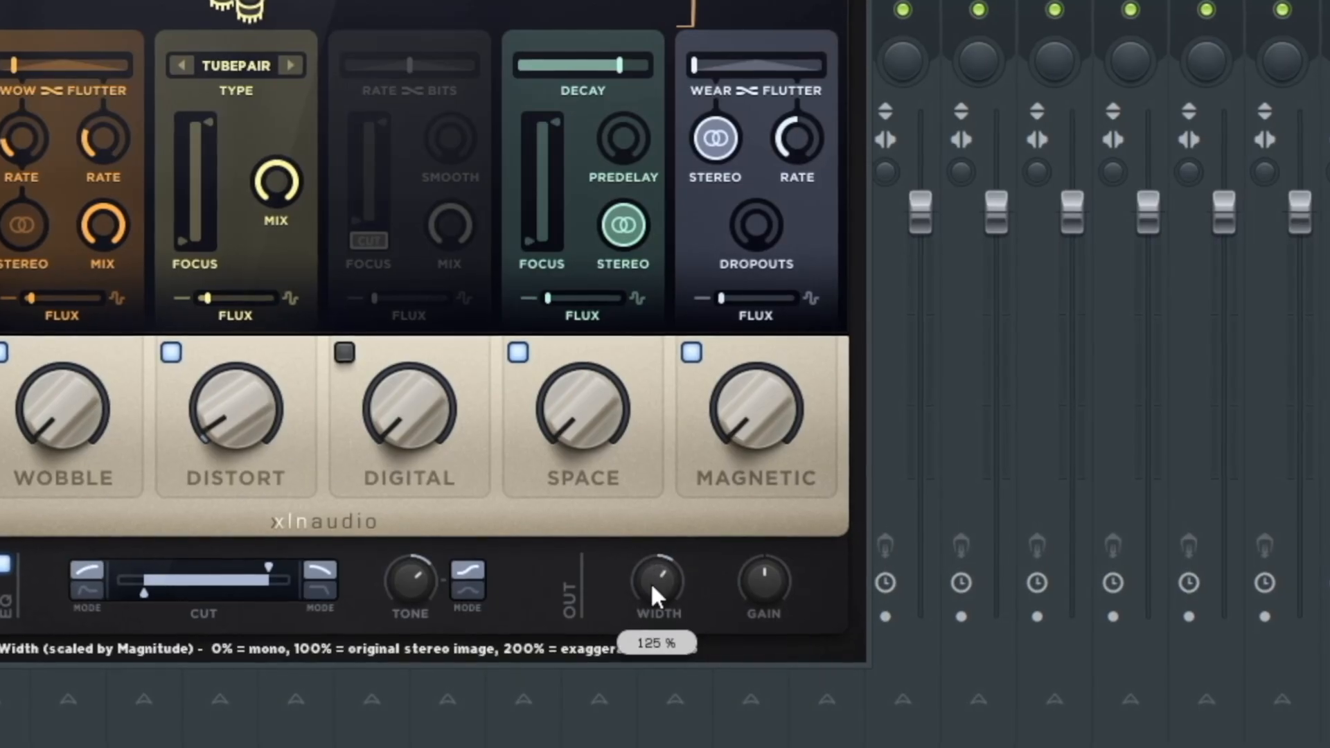
pyautogui.moveTo(651, 585); pyautogui.dragTo(647, 571)
pyautogui.moveTo(228, 441)
pyautogui.mouseDown()
pyautogui.moveTo(230, 418)
pyautogui.moveTo(227, 453)
pyautogui.mouseUp()
pyautogui.moveTo(651, 593); pyautogui.dragTo(652, 604)
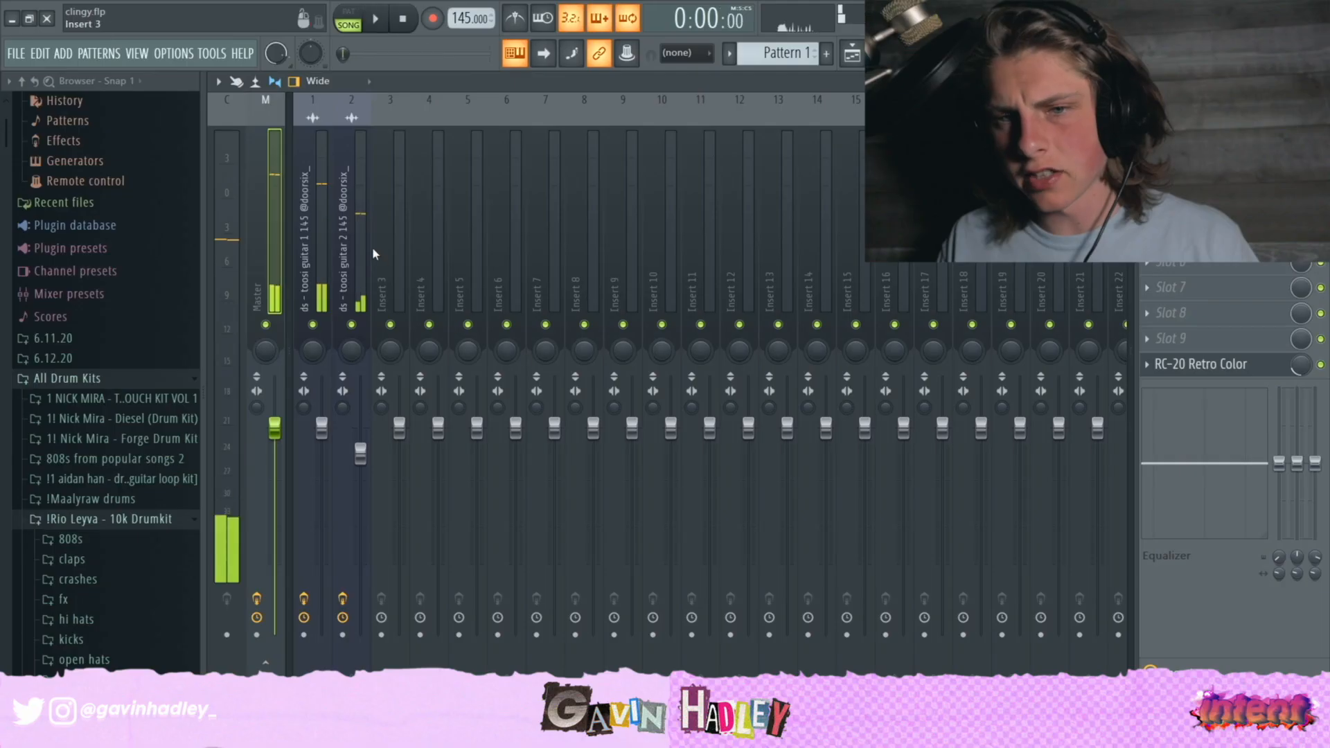
pyautogui.click(1209, 313)
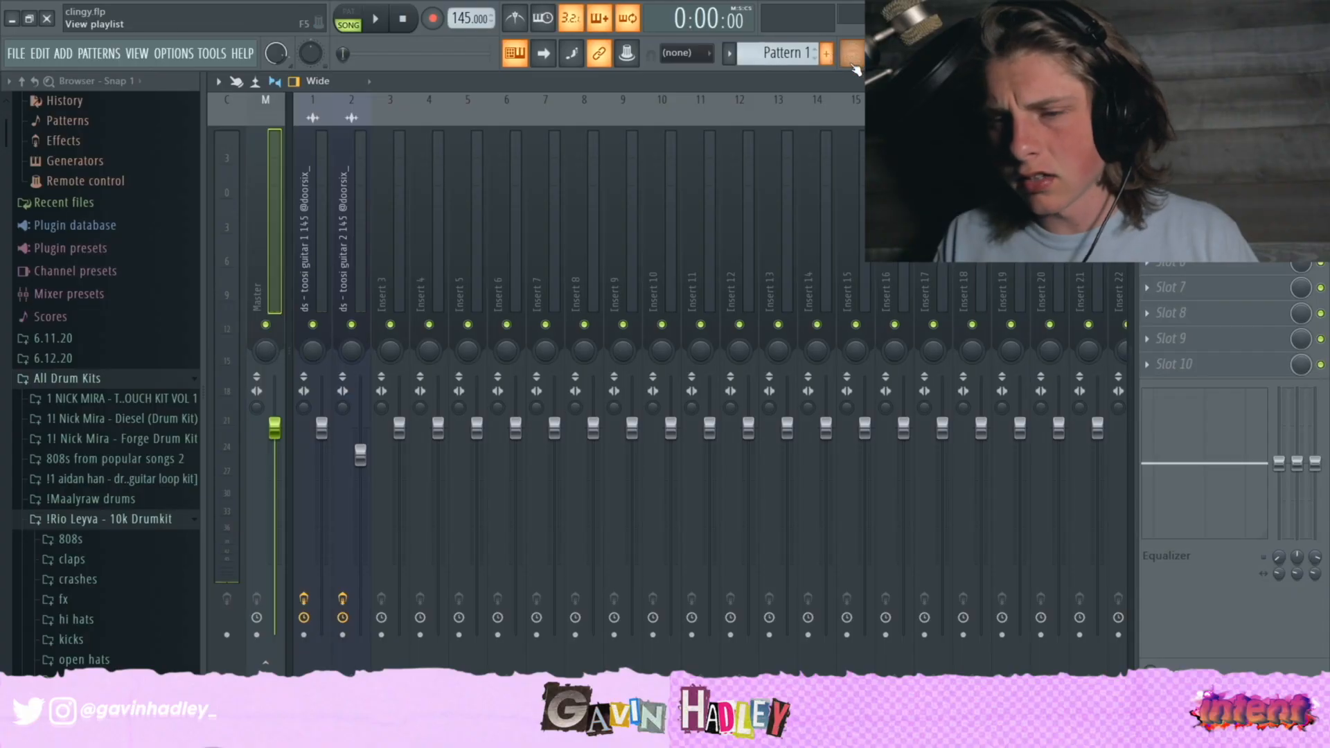
# - Return to the playlist, display all channels in the channel rack and load Soft Piano in a second LABS instrument
pyautogui.click(853, 64)
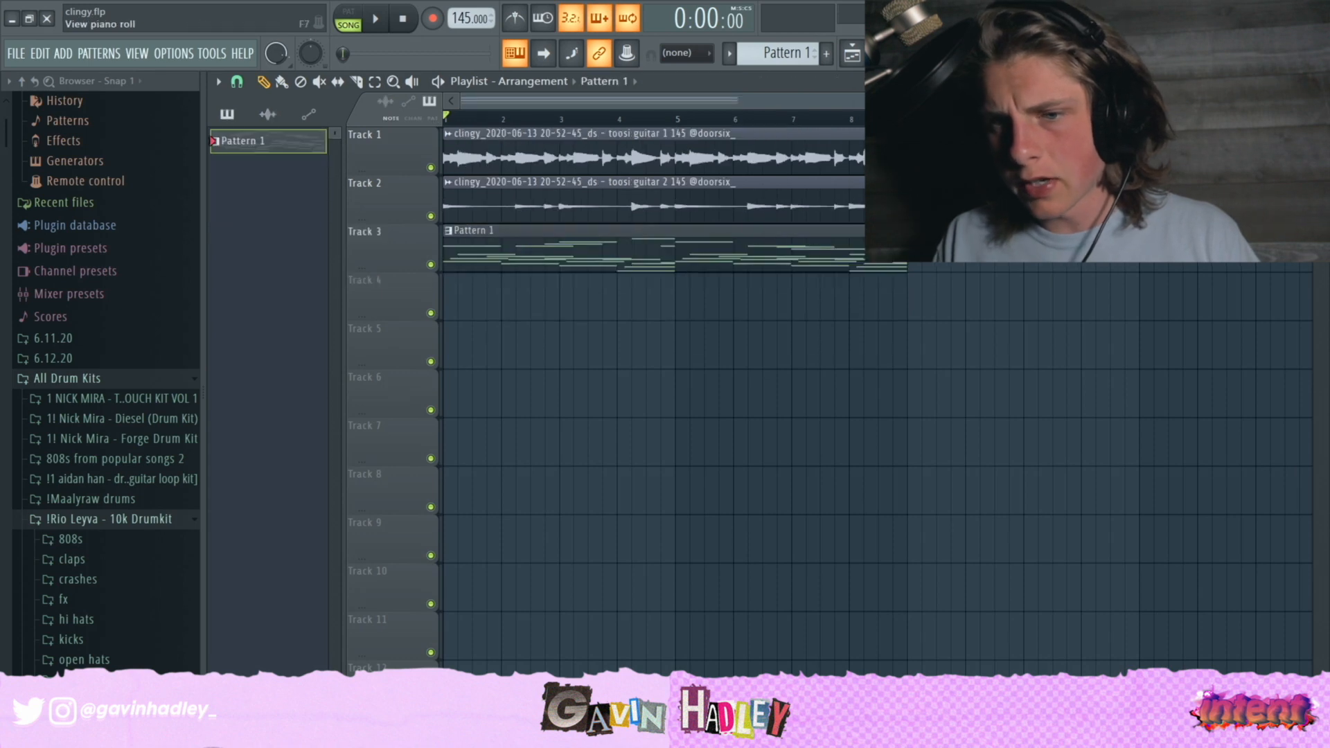
pyautogui.press('F6')
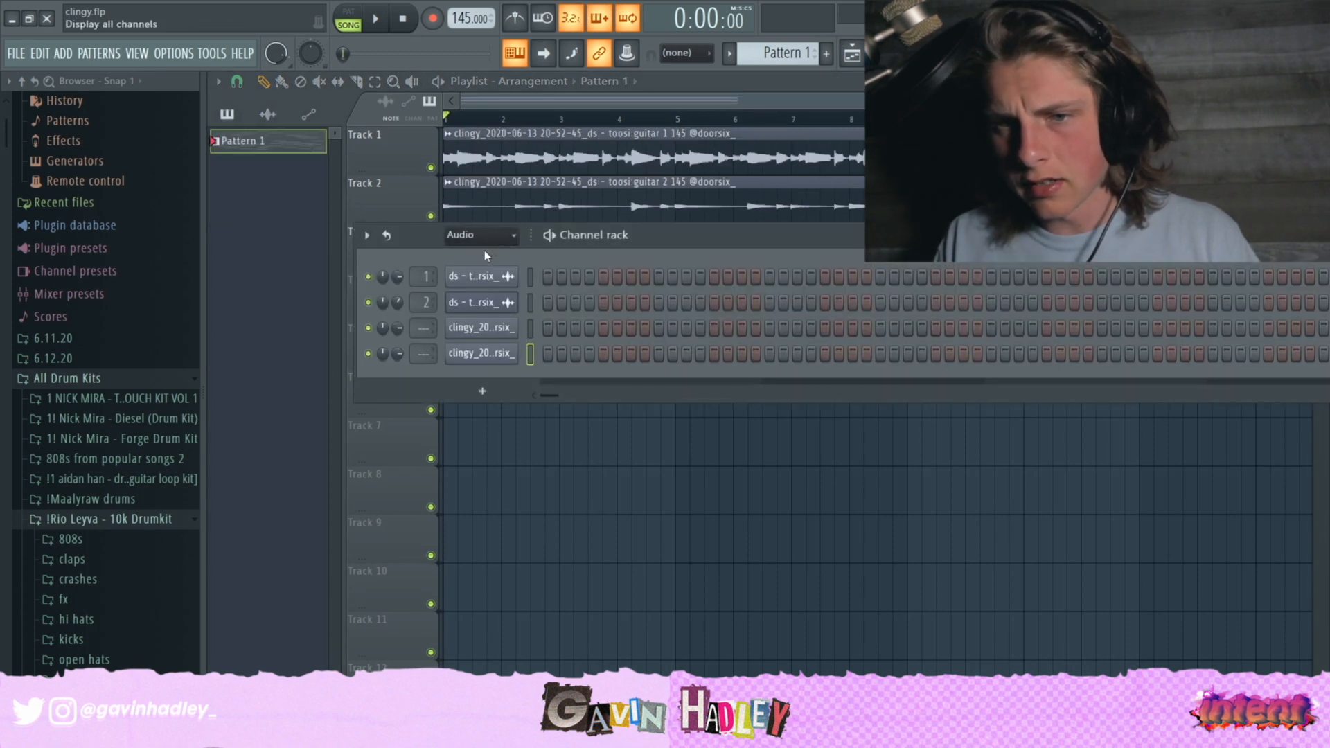
pyautogui.click(484, 251)
pyautogui.click(482, 301)
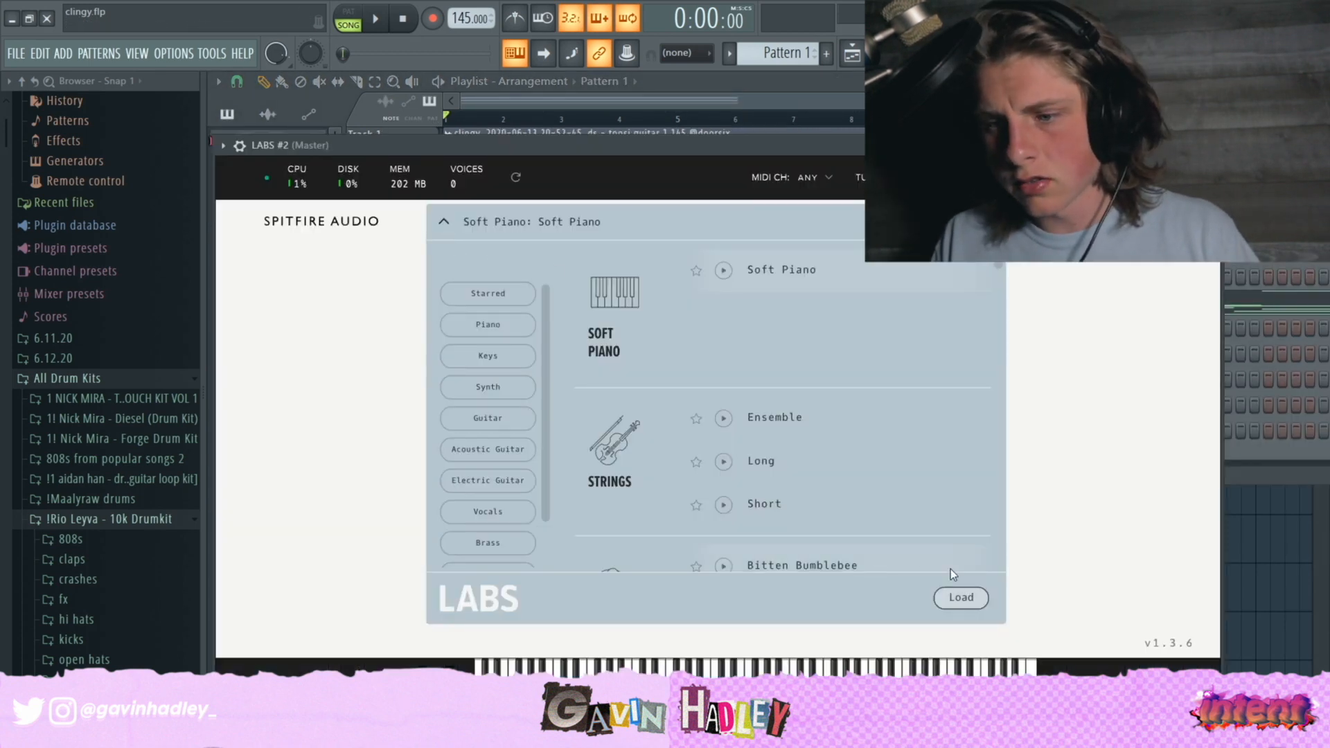
pyautogui.click(960, 597)
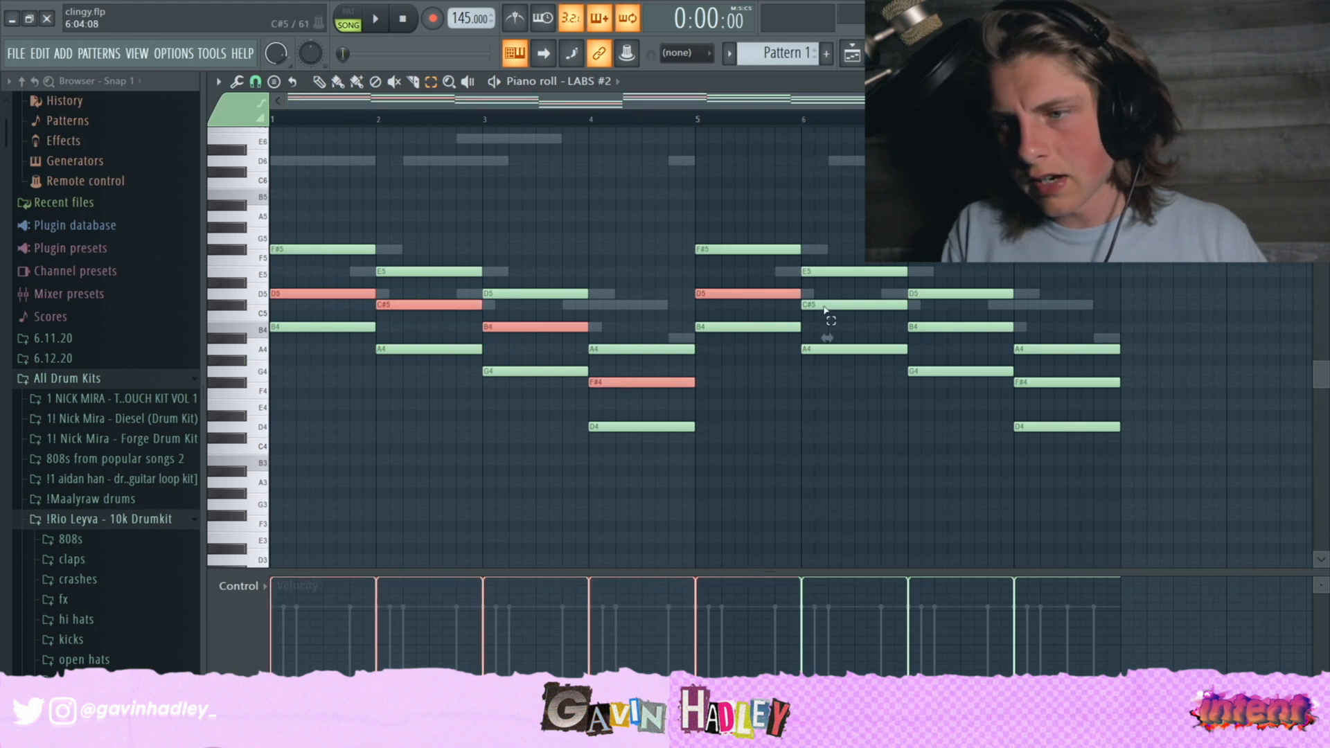
# - Raise the selected middle notes of the piano chords one octave and cut the piano's low end with EQ band 1
pyautogui.hotkey('ctrl', 'Up')
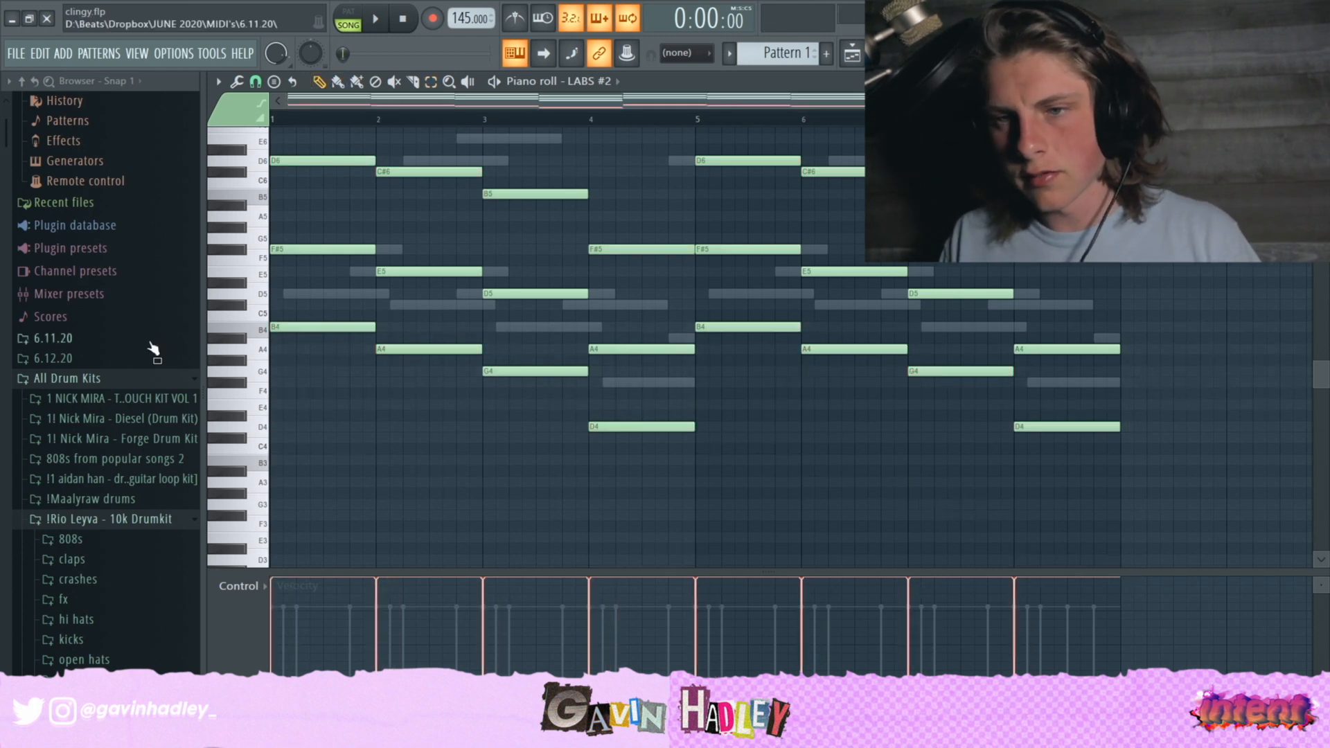
pyautogui.press('F6')
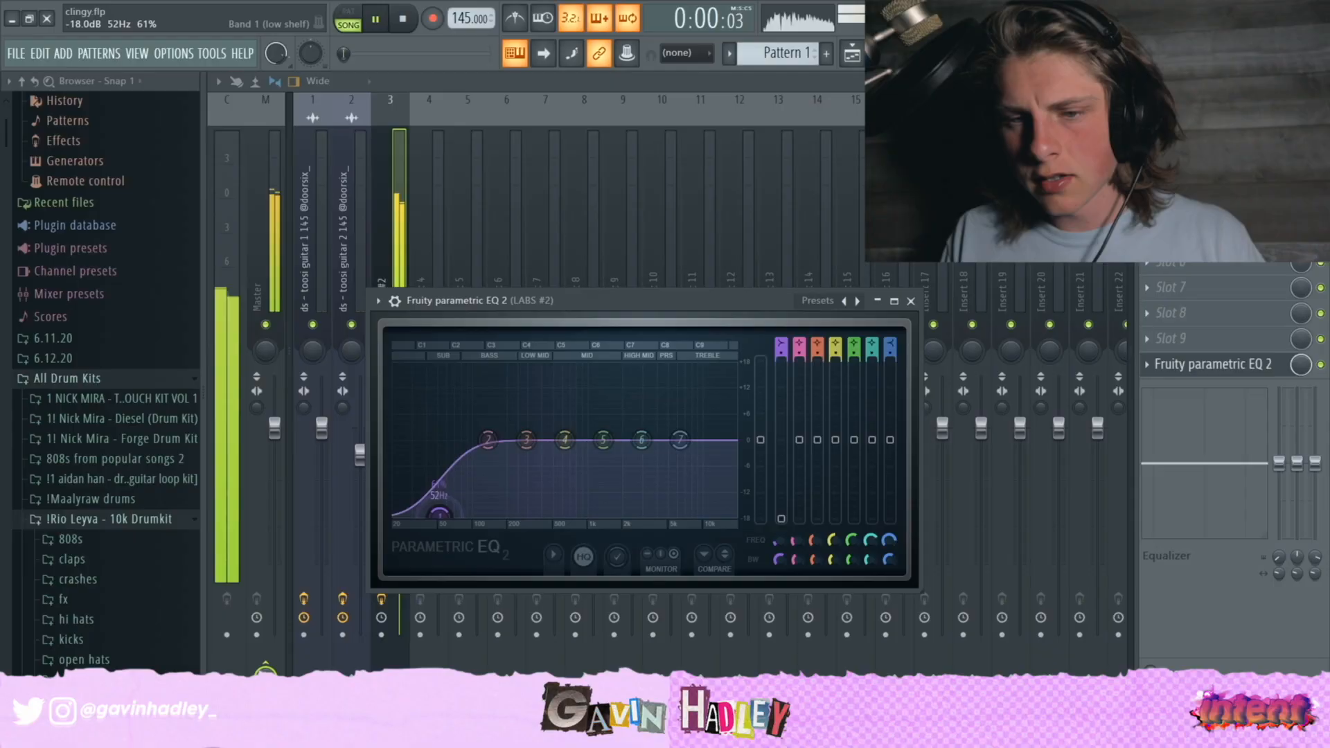
pyautogui.moveTo(474, 522); pyautogui.dragTo(482, 524)
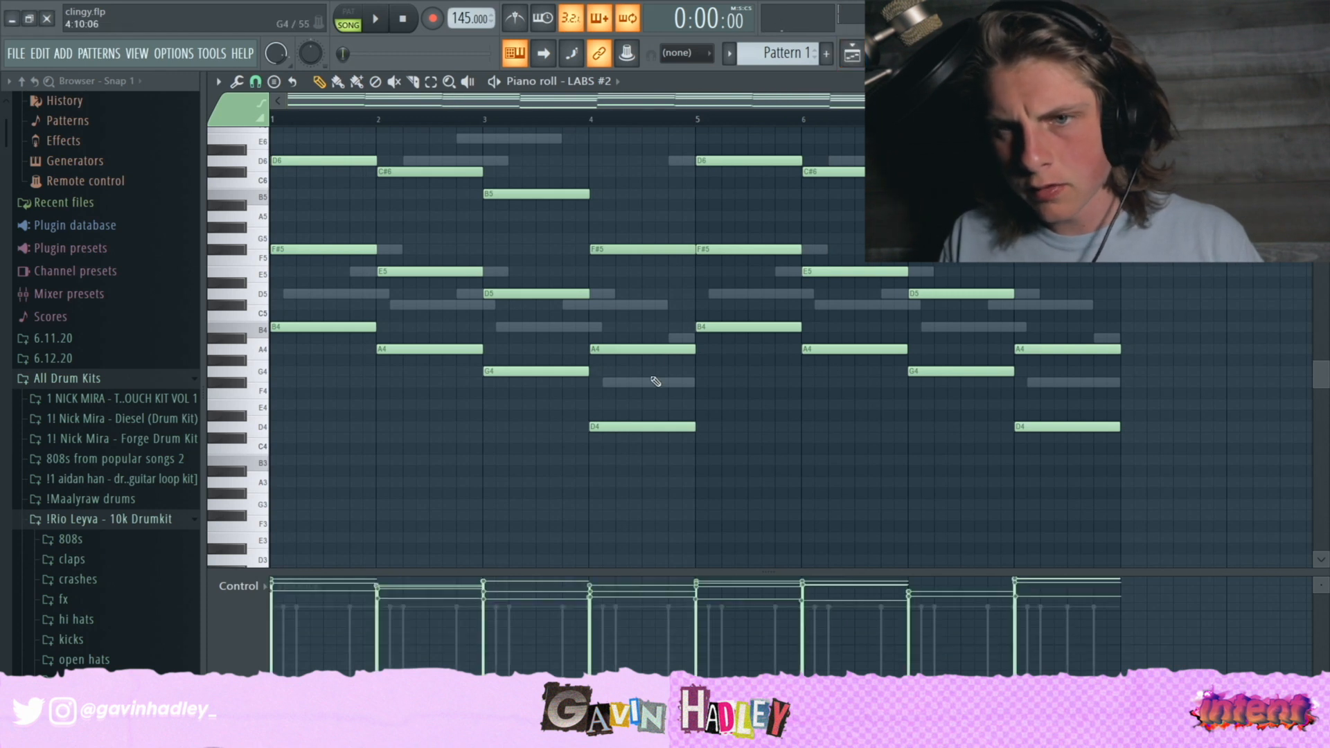
# - Trim the overhanging ends of the piano chord notes at the bar lines with the Slice tool
pyautogui.press('space')
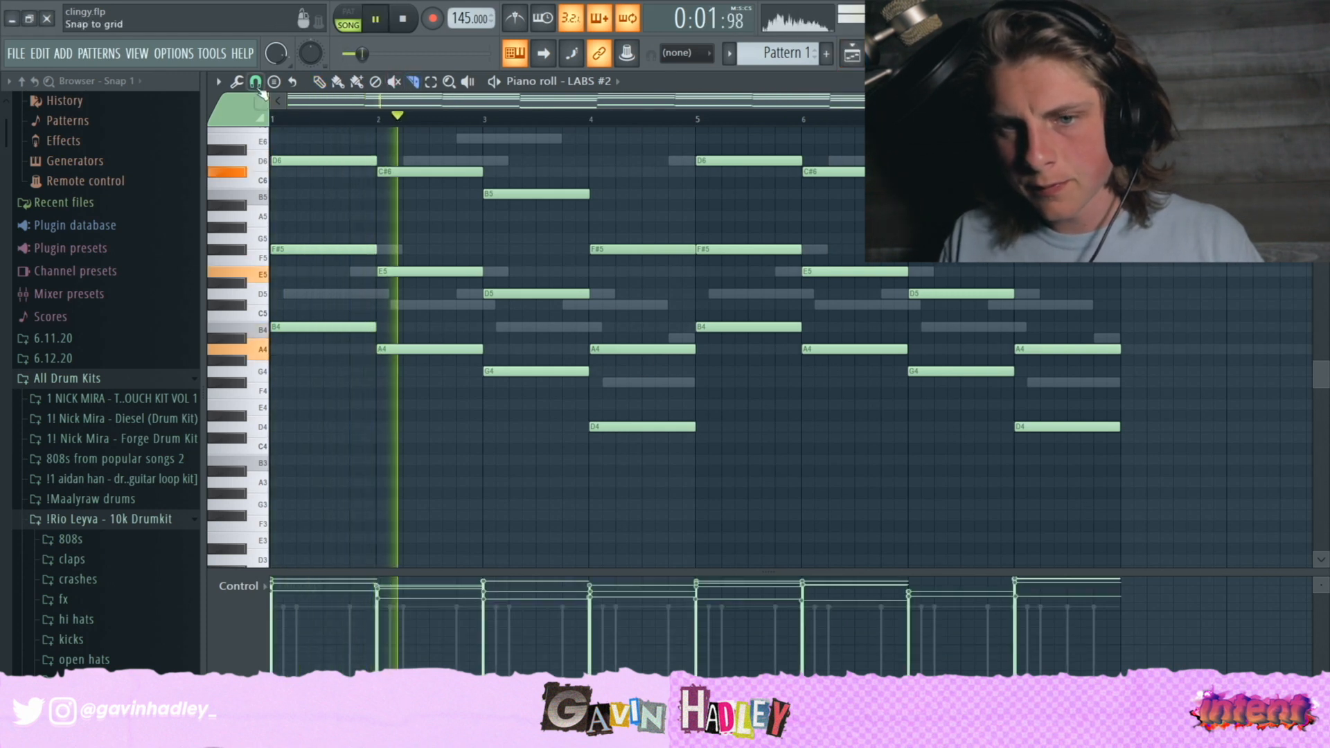
pyautogui.moveTo(374, 165); pyautogui.dragTo(375, 163)
pyautogui.press('Delete')
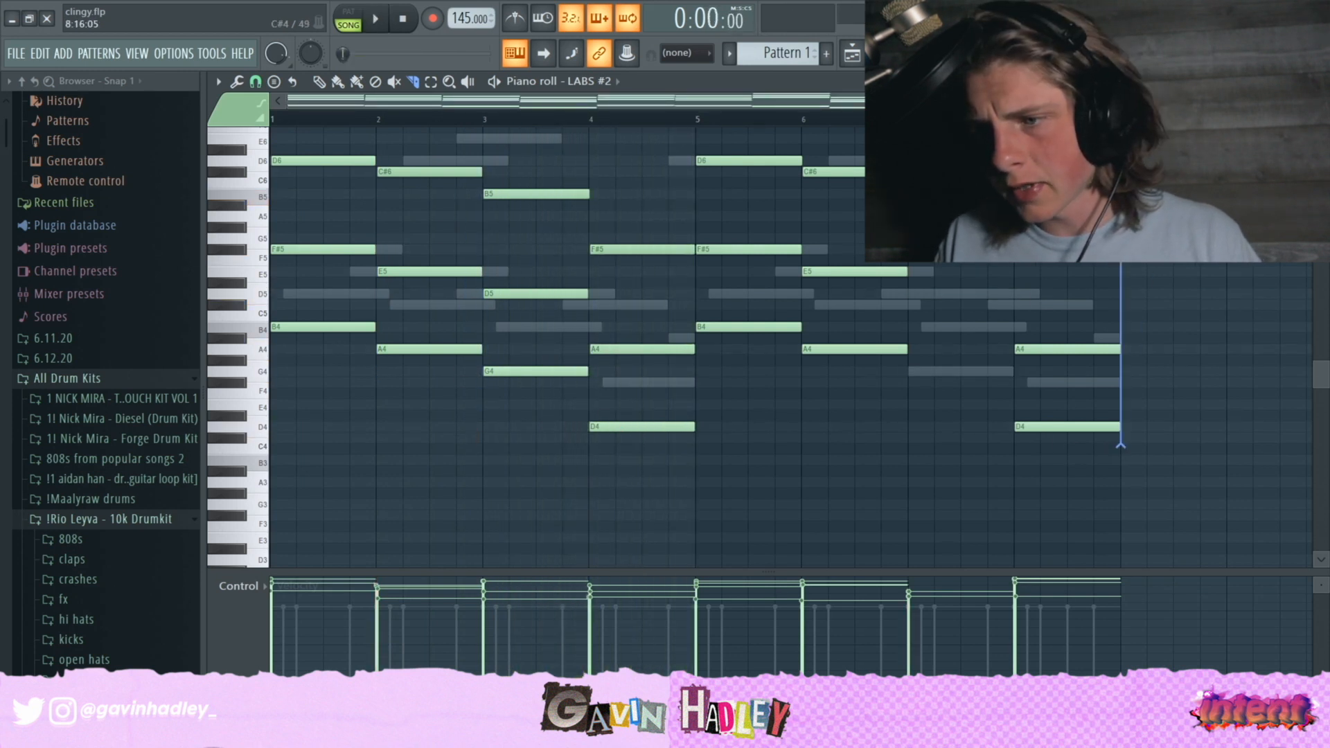
pyautogui.moveTo(1013, 457); pyautogui.dragTo(1013, 457)
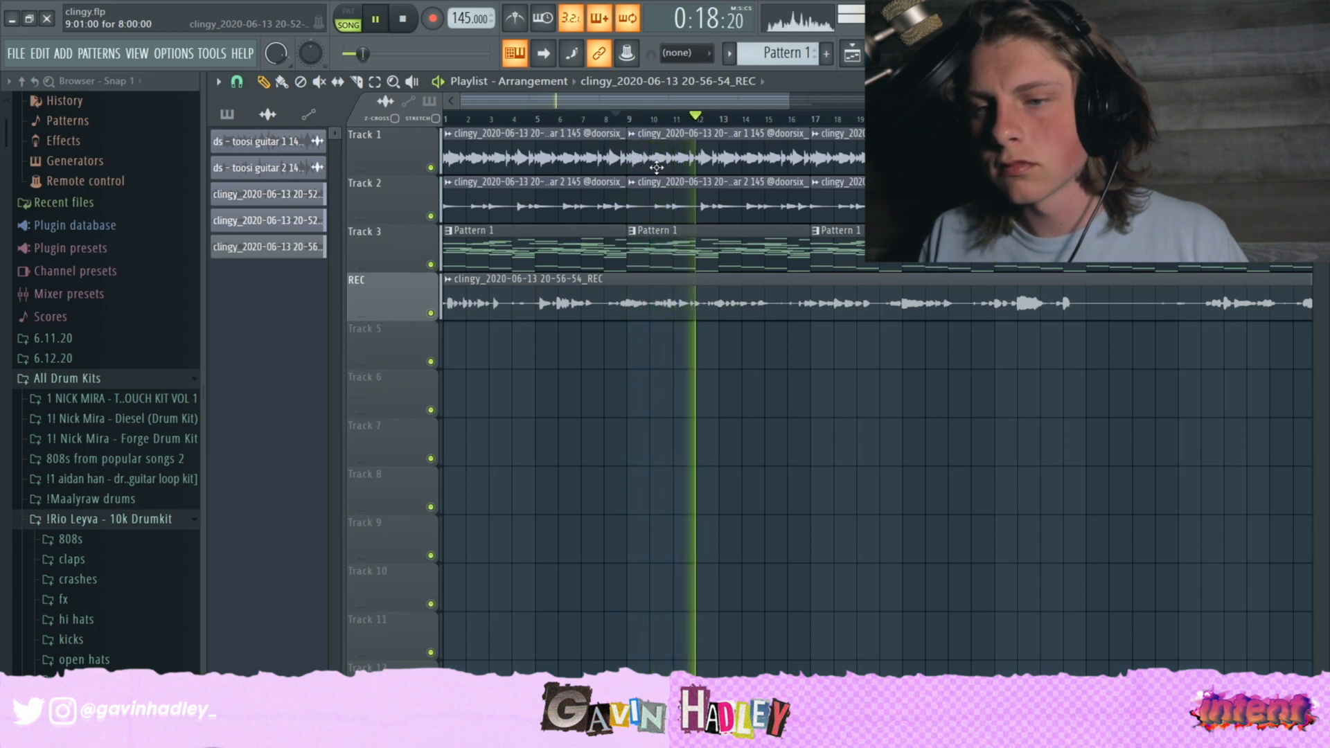
# - Chop the microphone recording into short clips spread over the REC track, Track 5 and Track 6, auditioning them
pyautogui.doubleClick(664, 289)
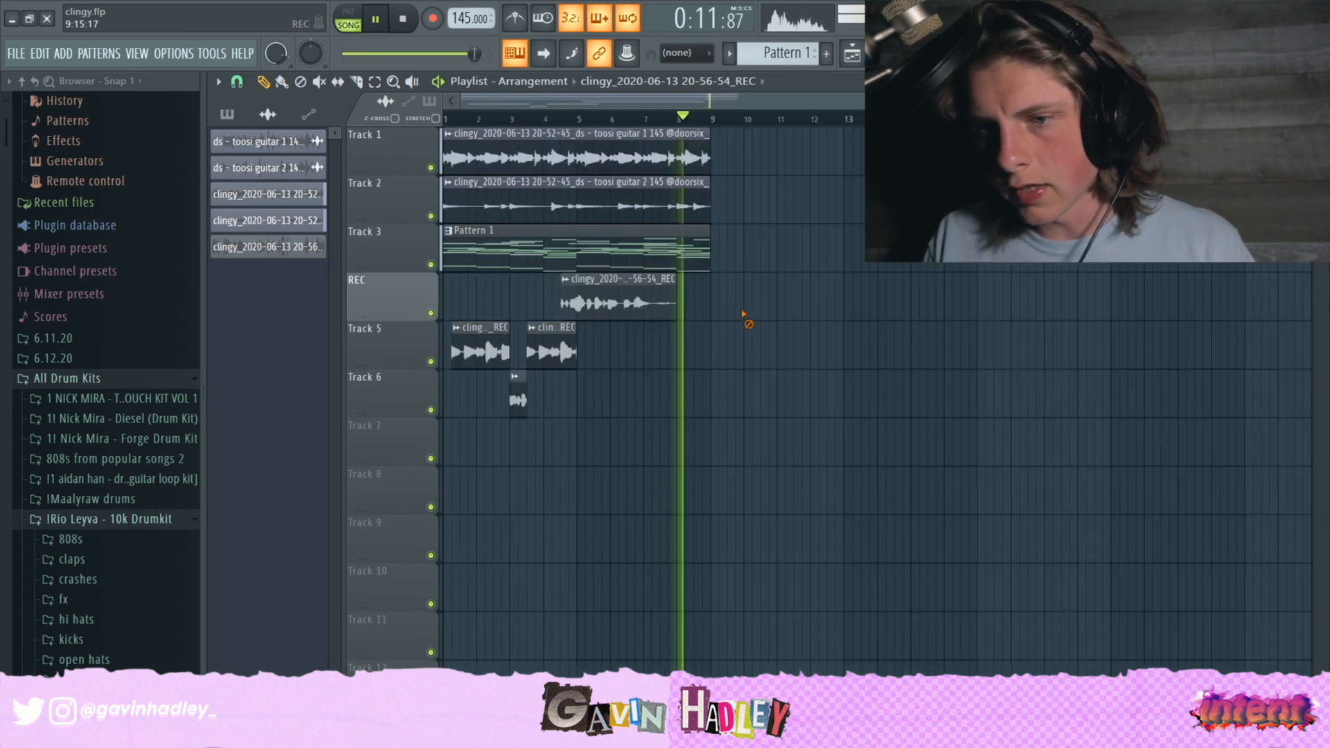
pyautogui.press('space')
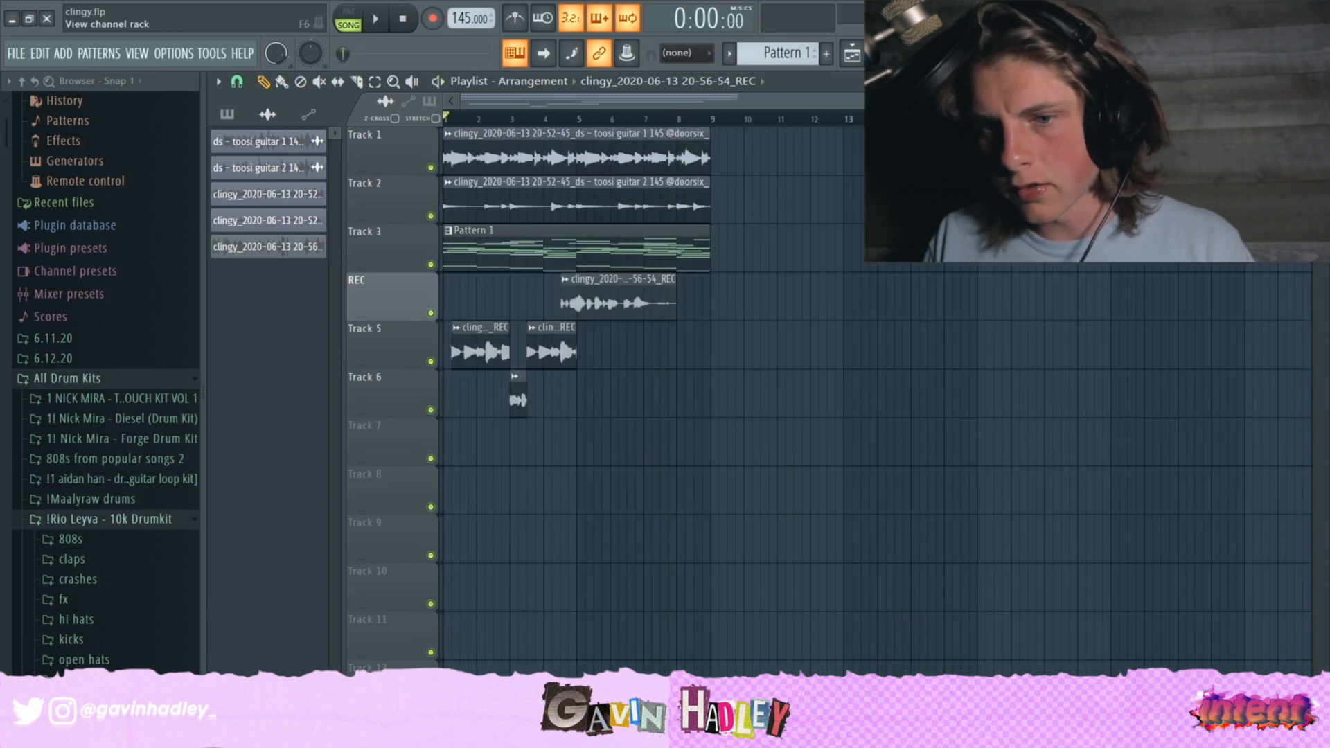
# - Band-limit the recording in Parametric EQ 2 from the 20Hz + 18kHz cut preset, with the high cut near 2 kHz and the low cut in the low mids
pyautogui.press('F6')
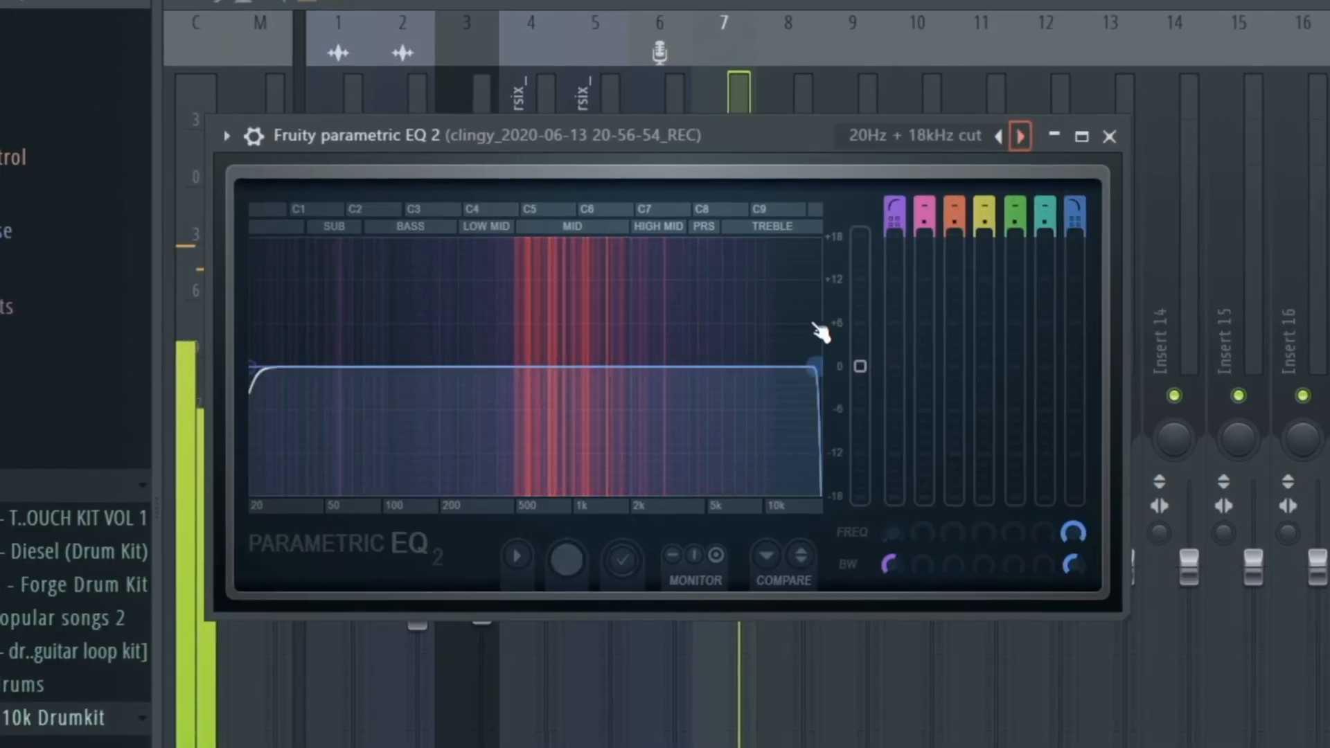
pyautogui.moveTo(788, 365); pyautogui.dragTo(633, 364)
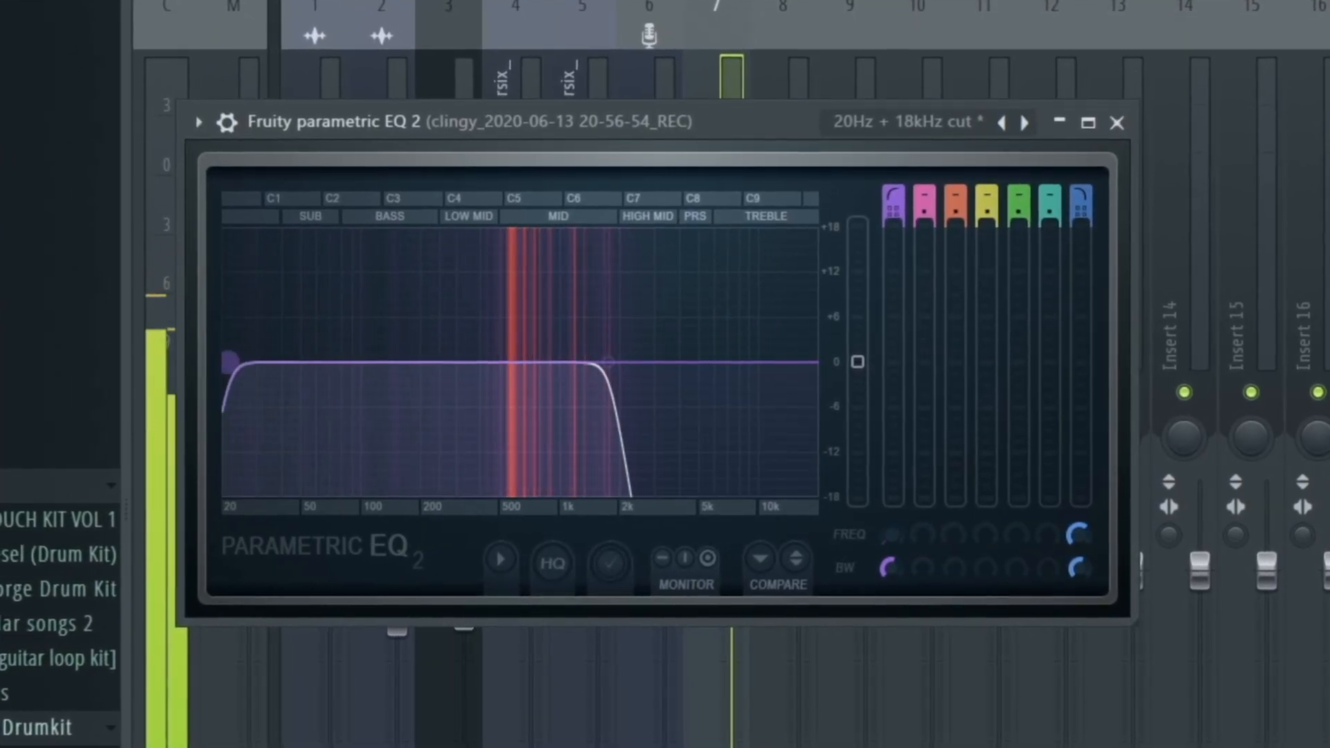
pyautogui.moveTo(244, 365); pyautogui.dragTo(488, 365)
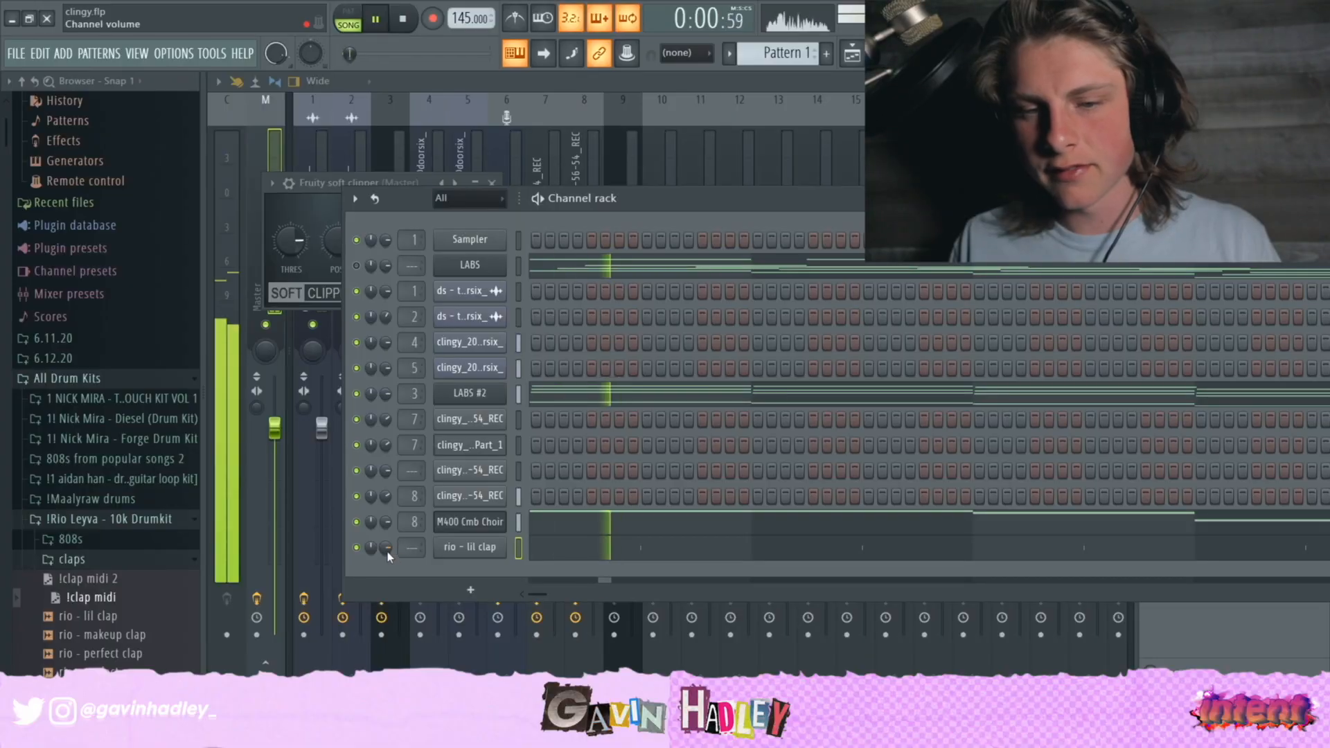
# - Collapse the claps folder of the 10k Drumkit to get at the kit's other sample folders
pyautogui.scroll(-2, 69, 496)
pyautogui.click(72, 447)
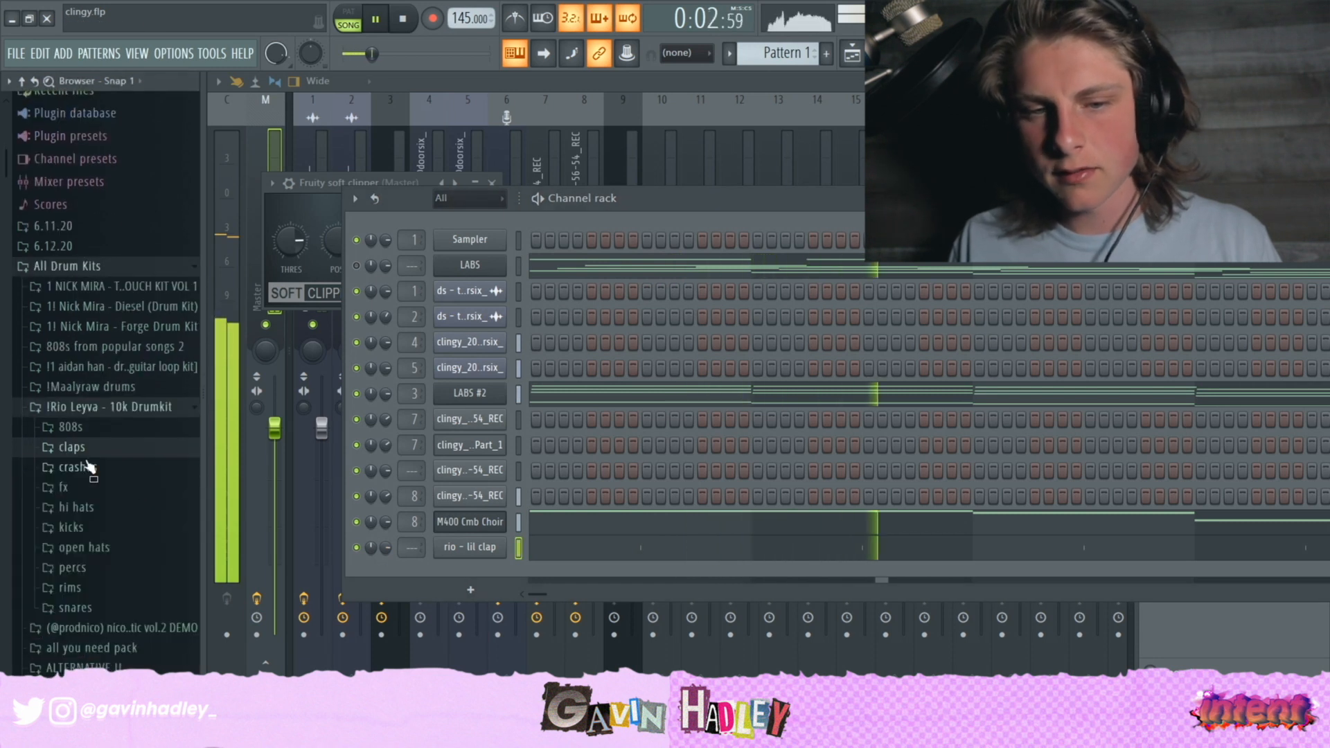
# - Add the rio - escape hi hat sample from the 10k Drumkit's hi hats folder as a new channel
pyautogui.click(78, 507)
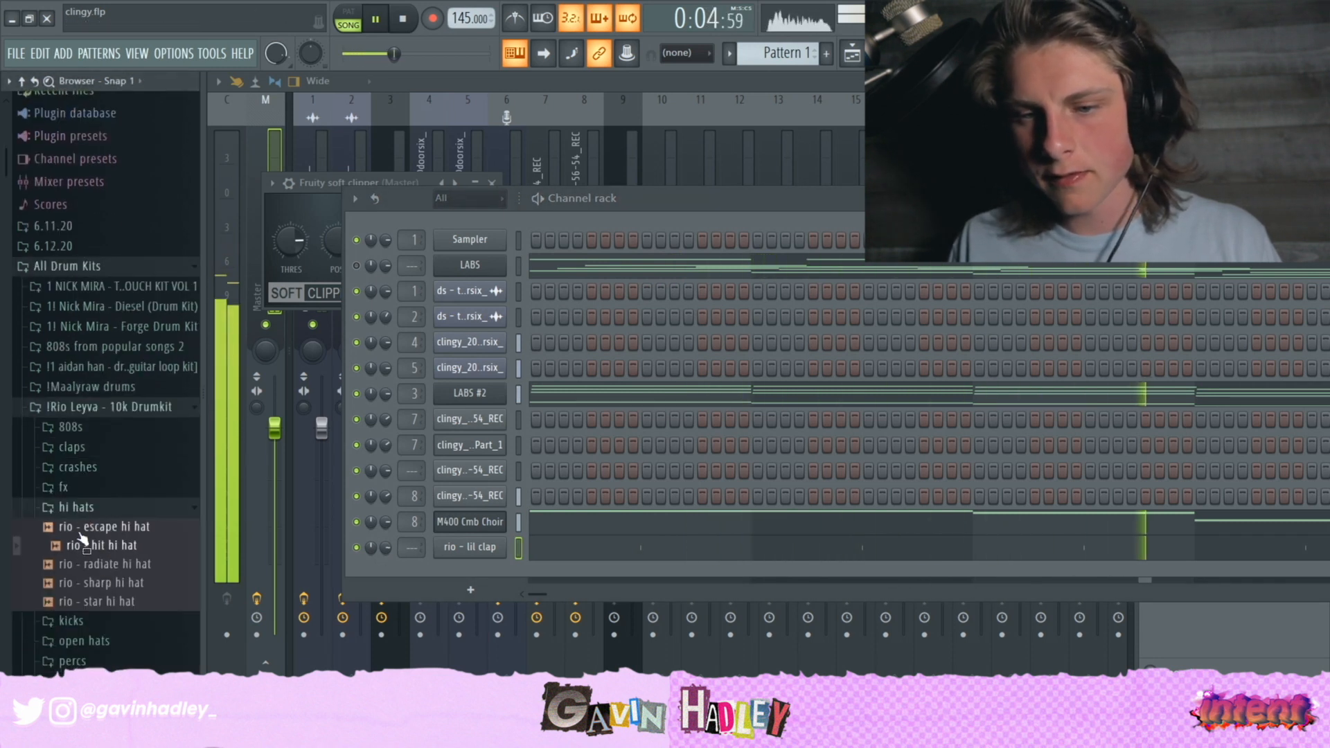
pyautogui.moveTo(428, 551); pyautogui.dragTo(462, 569)
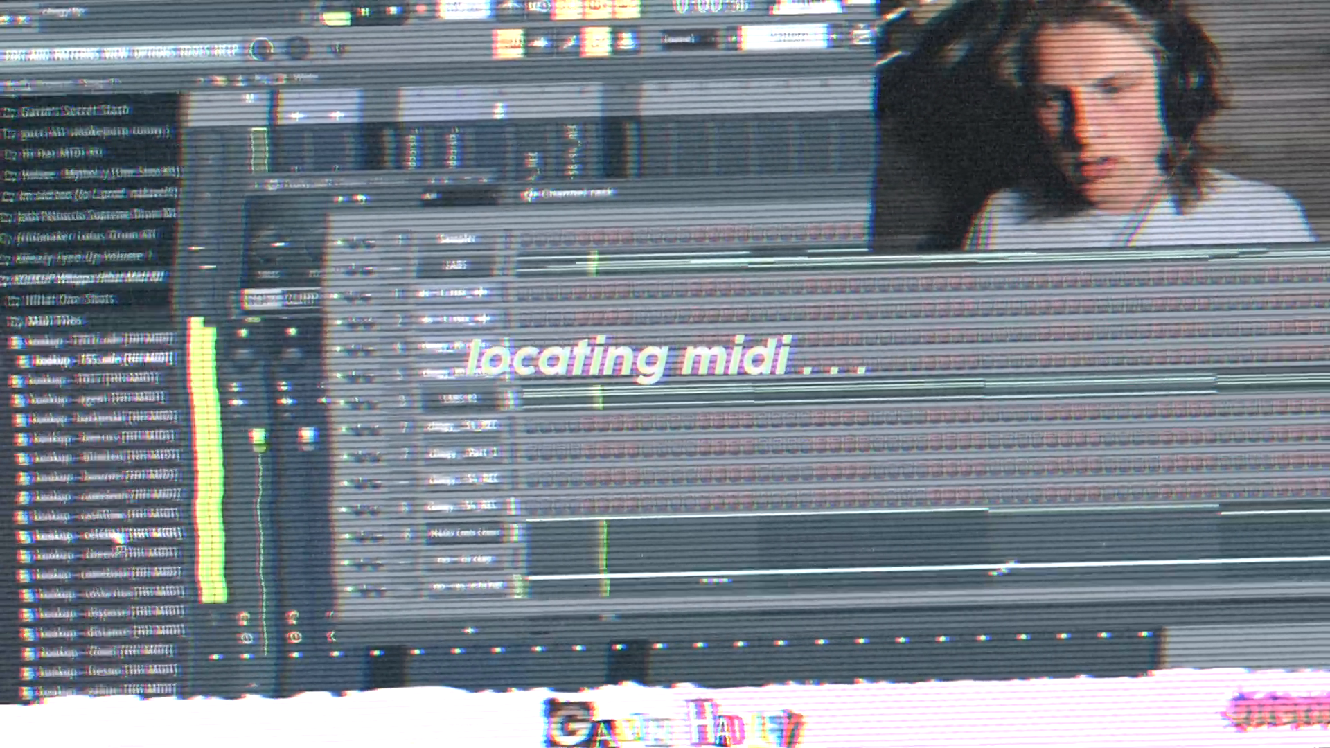
# - Try MIDI patterns from the KOOKUP Whippa Hihat Midi Kit on the escape hi hat channel, ending with the kookup - 155 file
pyautogui.scroll(-2, 118, 540)
pyautogui.moveTo(104, 597); pyautogui.dragTo(467, 585)
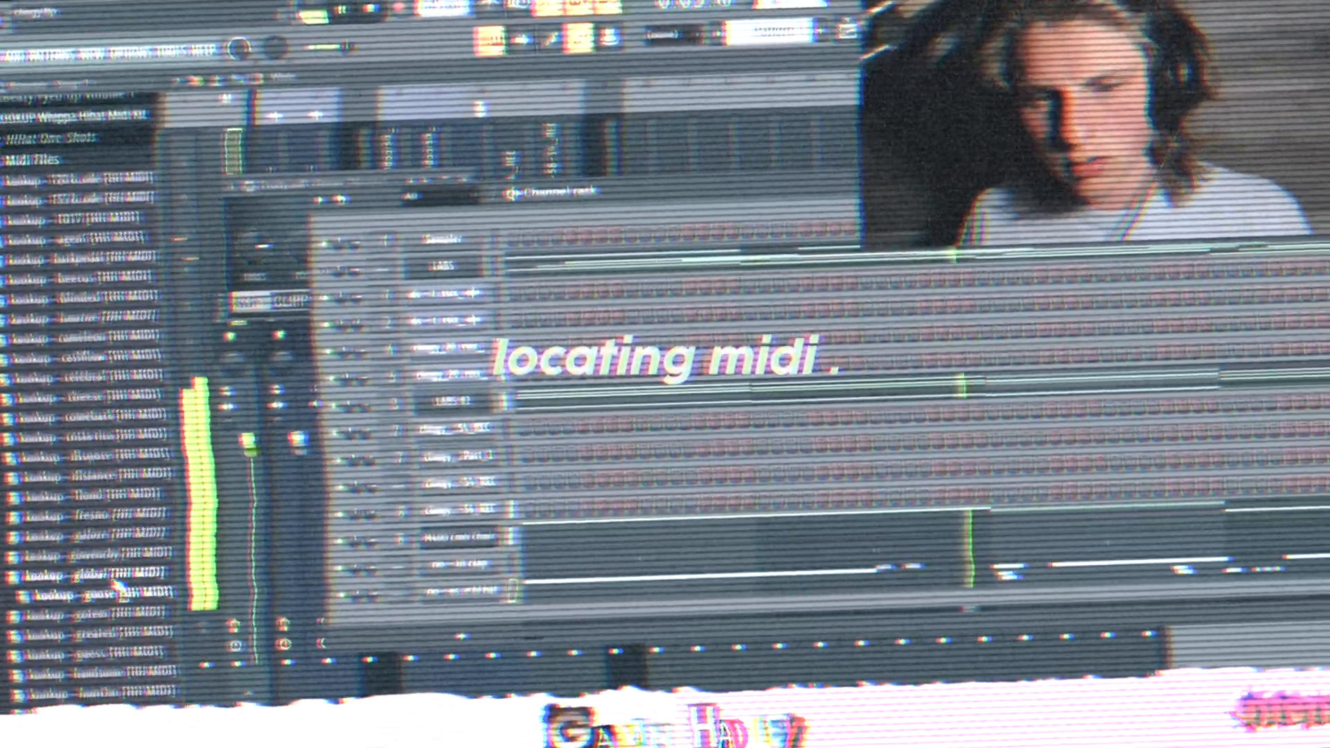
pyautogui.scroll(-2, 104, 589)
pyautogui.moveTo(97, 651); pyautogui.dragTo(468, 585)
pyautogui.scroll(-2, 104, 588)
pyautogui.moveTo(97, 586); pyautogui.dragTo(467, 585)
pyautogui.scroll(-4, 104, 554)
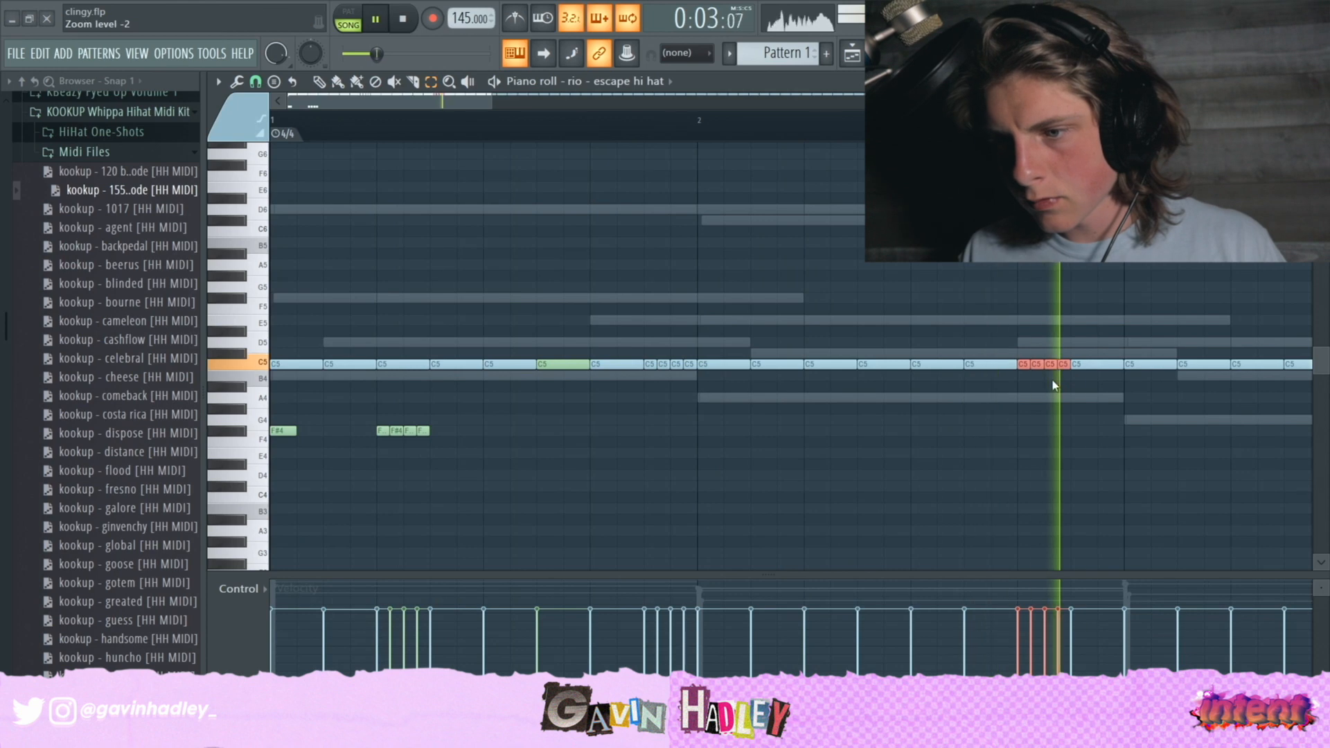
pyautogui.moveTo(490, 102); pyautogui.dragTo(1084, 102)
pyautogui.moveTo(1182, 413); pyautogui.dragTo(804, 284)
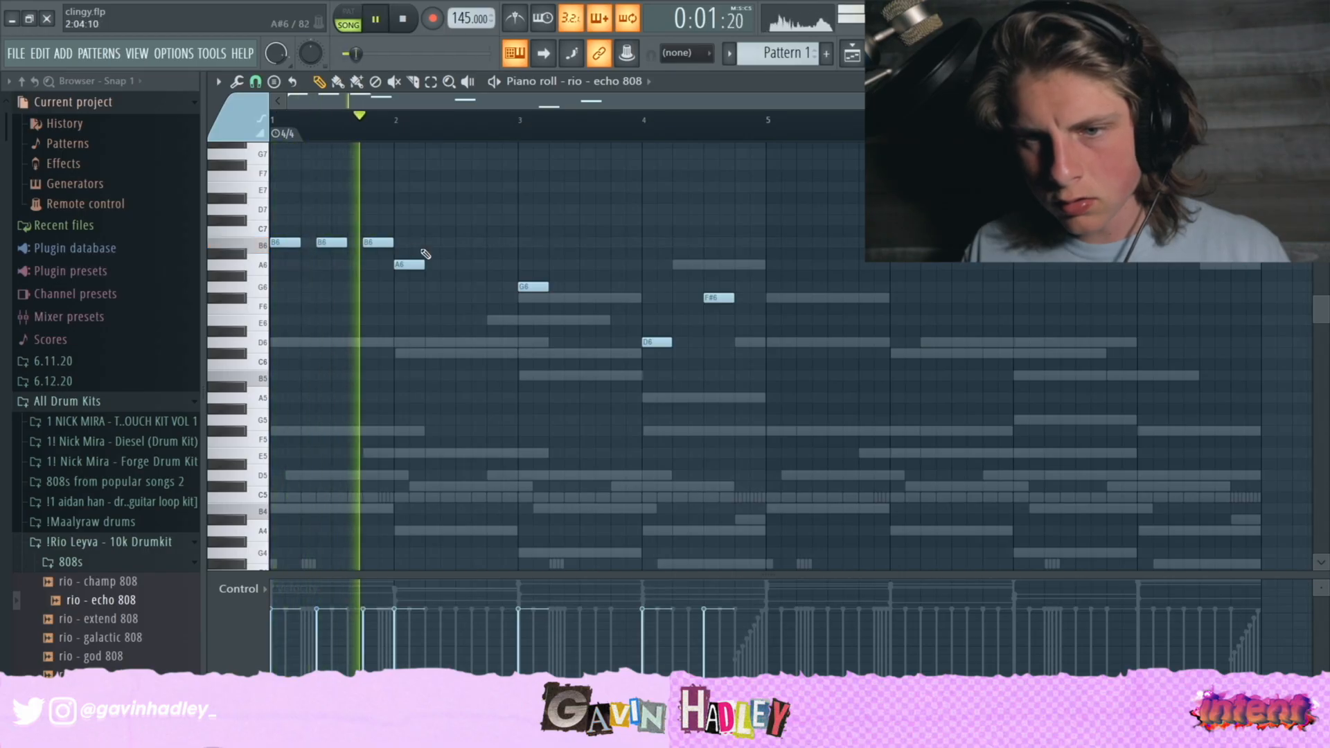
# - Rework the echo 808 line: shift the A6 and D6 notes later, add longer A6 and G6 notes ending bars 2 and 3, and adjust the F#6 note
pyautogui.moveTo(416, 265); pyautogui.dragTo(446, 267)
pyautogui.click(479, 267)
pyautogui.moveTo(501, 268); pyautogui.dragTo(519, 269)
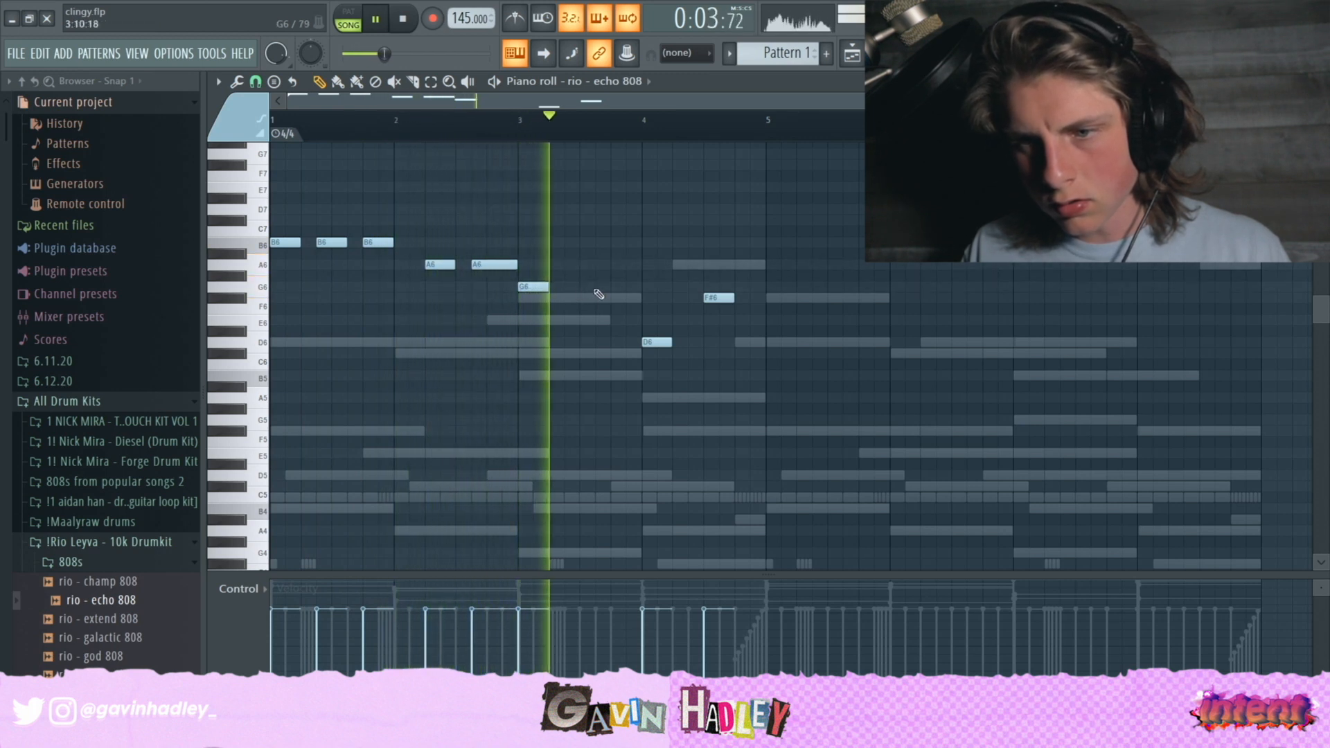
pyautogui.moveTo(614, 287); pyautogui.dragTo(655, 287)
pyautogui.moveTo(660, 342); pyautogui.dragTo(682, 342)
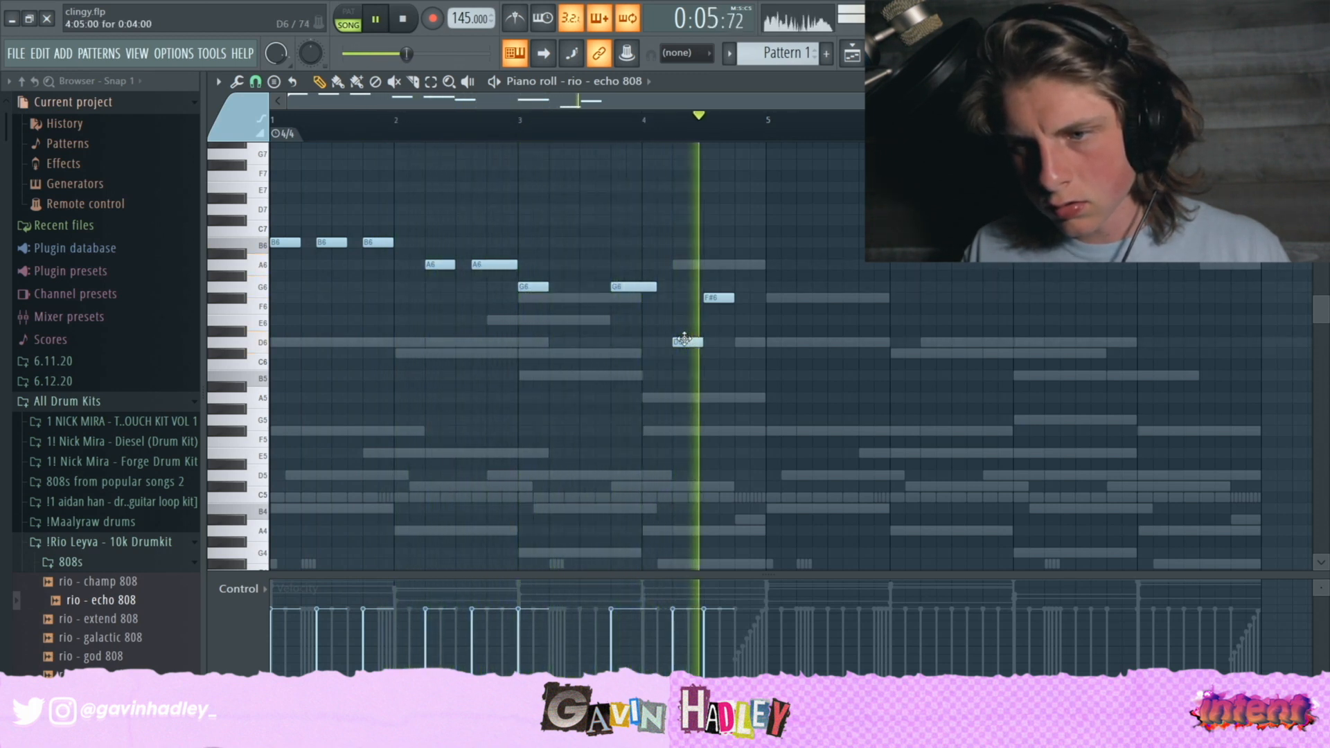
pyautogui.moveTo(710, 296); pyautogui.dragTo(725, 297)
pyautogui.moveTo(735, 297); pyautogui.dragTo(757, 300)
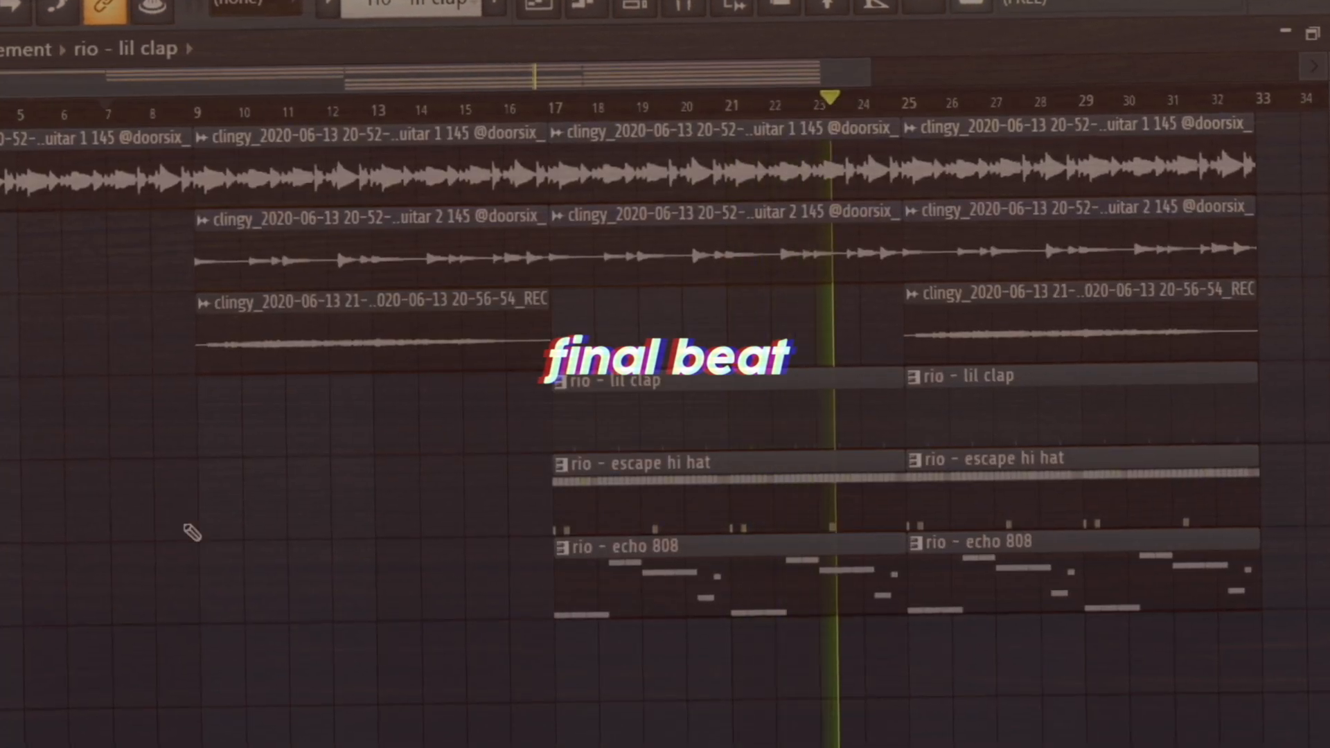
# - Delete the recording clip spanning bars 25 to 33 from the playlist arrangement
pyautogui.rightClick(971, 328)
pyautogui.moveTo(867, 73); pyautogui.dragTo(1246, 66)
pyautogui.click(1139, 640)
pyautogui.moveTo(1045, 624); pyautogui.dragTo(1060, 549)
pyautogui.rightClick(1073, 554)
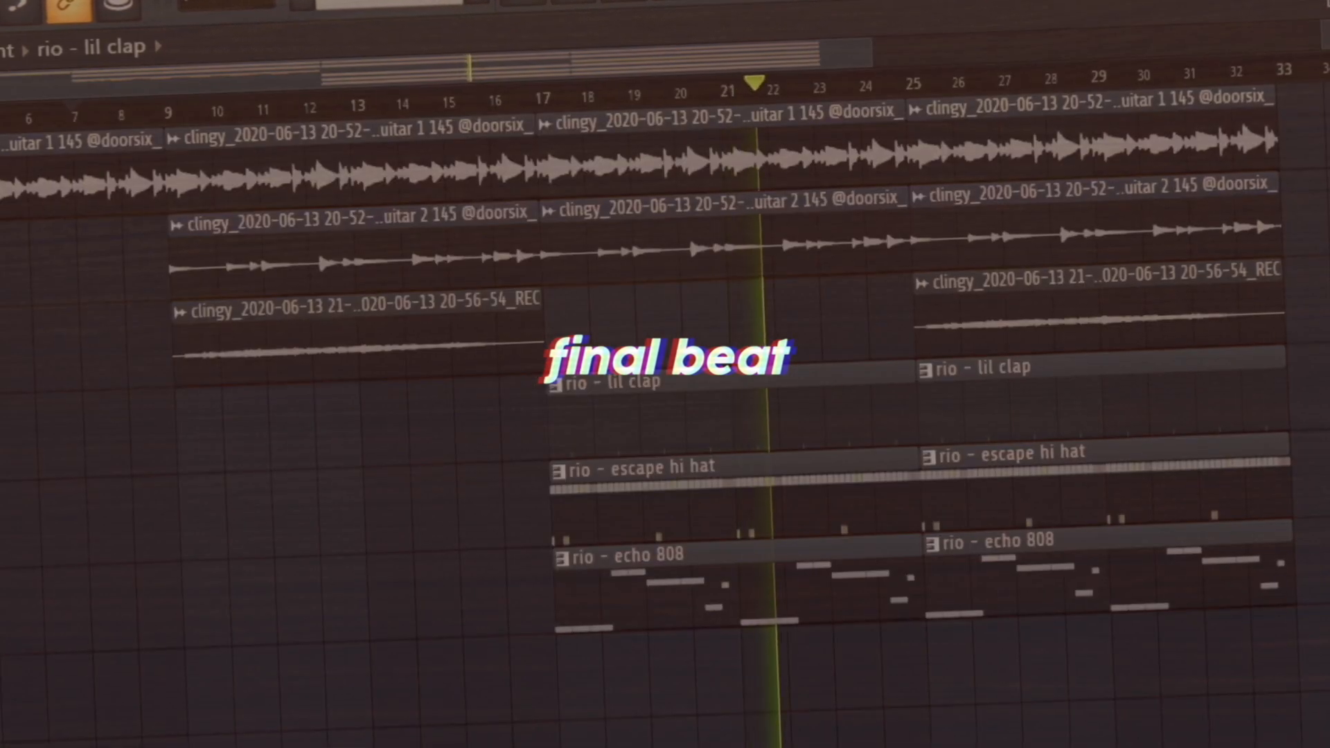
pyautogui.rightClick(986, 318)
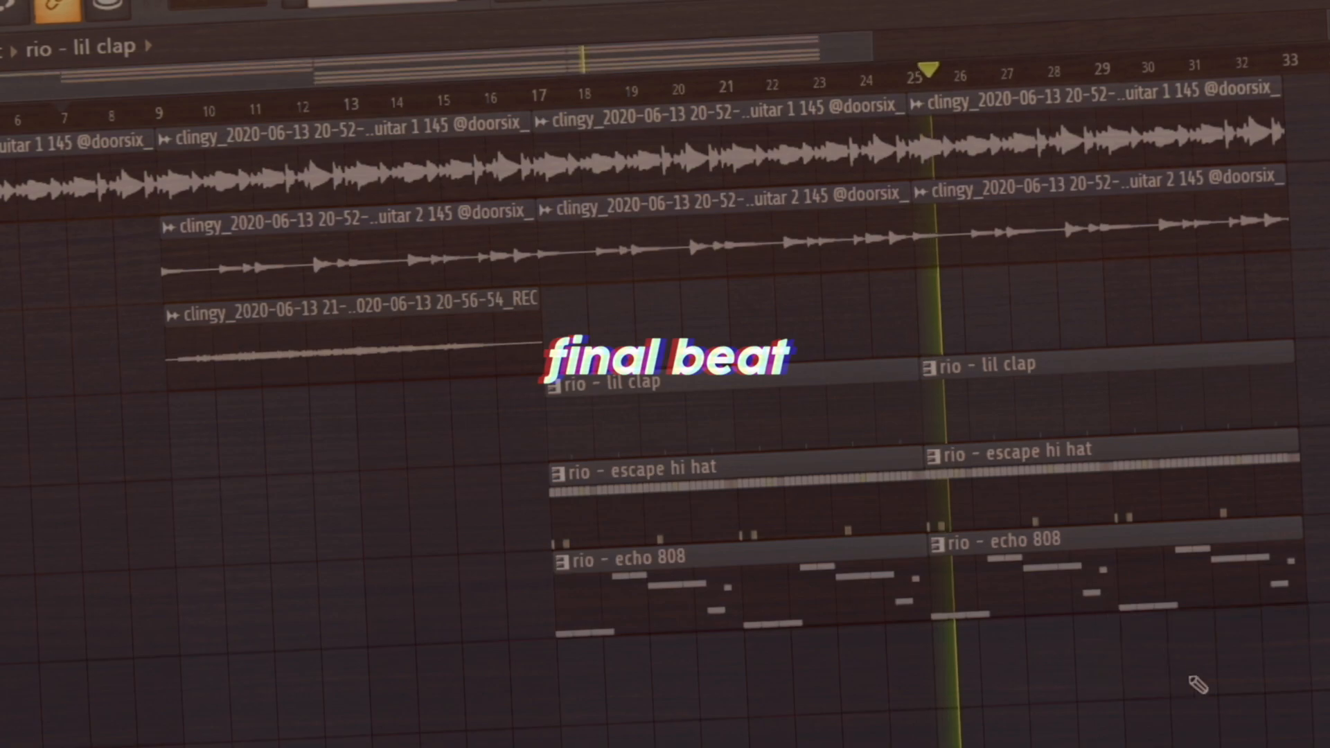